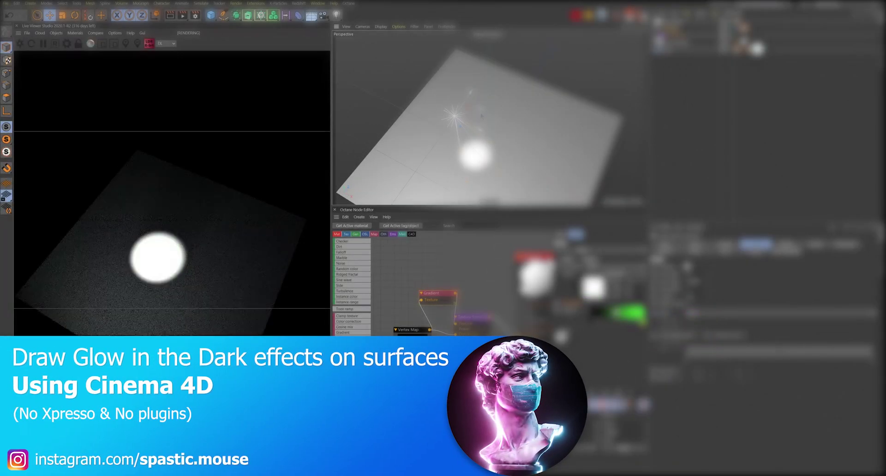
mouse_move(482, 116)
mouse_down()
mouse_move(524, 133)
mouse_move(552, 95)
mouse_move(484, 79)
mouse_move(475, 132)
mouse_move(544, 133)
mouse_move(564, 172)
mouse_move(475, 182)
mouse_move(490, 153)
mouse_move(542, 140)
mouse_move(496, 101)
mouse_move(472, 121)
mouse_move(472, 149)
mouse_move(527, 161)
mouse_move(577, 153)
mouse_move(589, 123)
mouse_up()
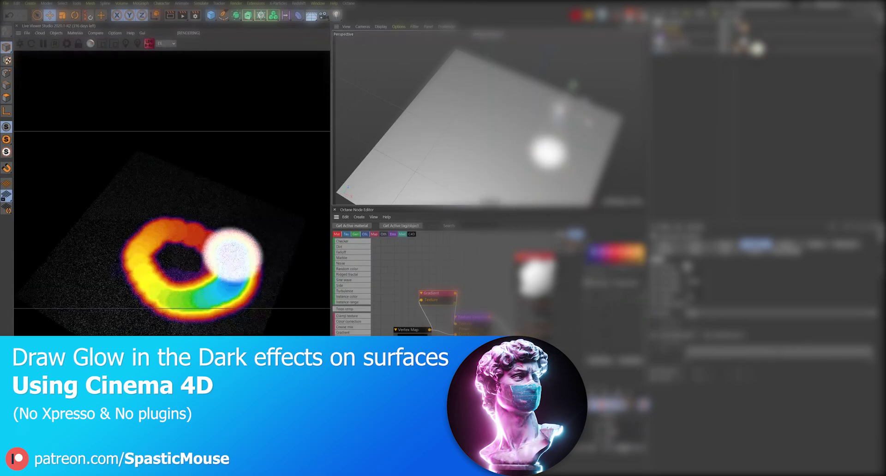
mouse_move(560, 132)
mouse_down()
mouse_move(516, 92)
mouse_move(443, 92)
mouse_move(476, 127)
mouse_move(545, 104)
mouse_move(567, 130)
mouse_move(526, 164)
mouse_up()
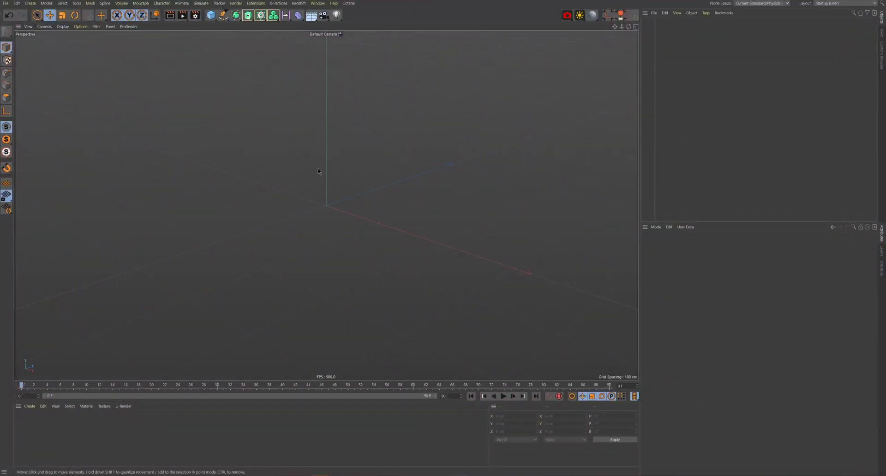
- Add a plane and set its width segments and height segments to 100 each
click(211, 18)
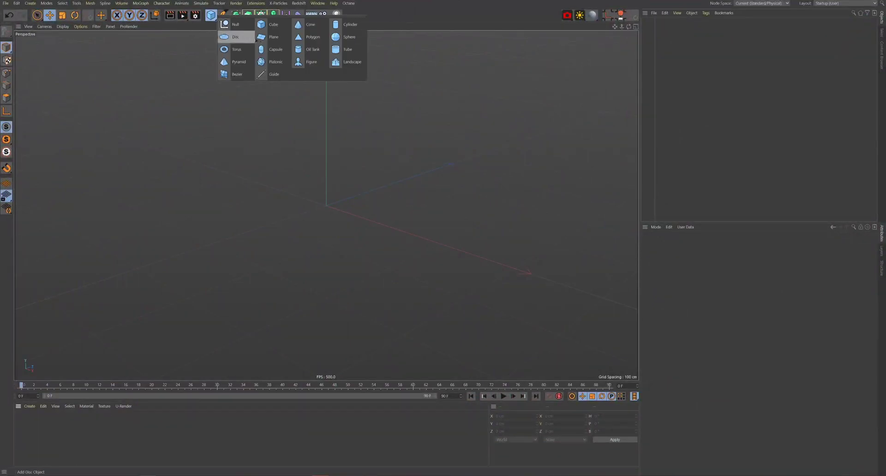
click(265, 35)
alt+drag(336, 217, 372, 219)
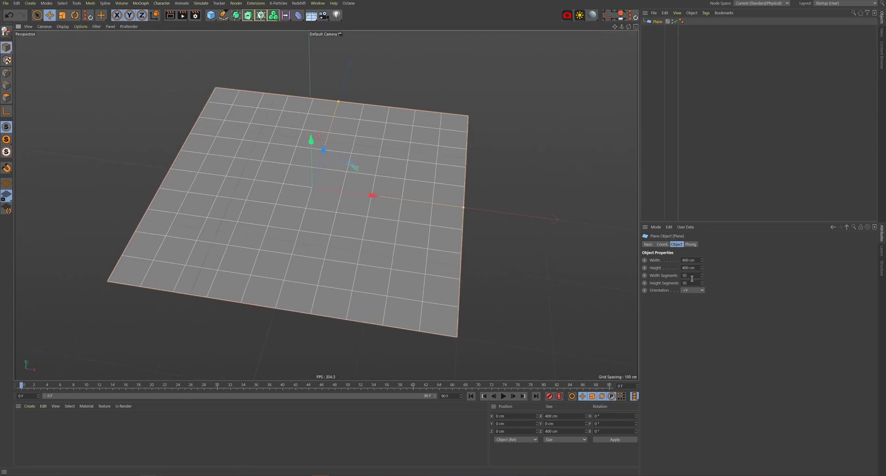
text(0)
key(Tab)
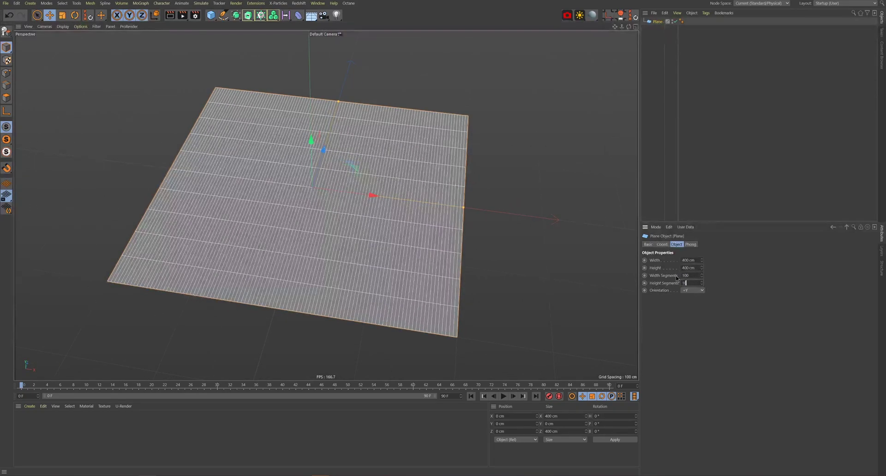
text(100)
key(Return)
alt+drag(302, 219, 304, 198)
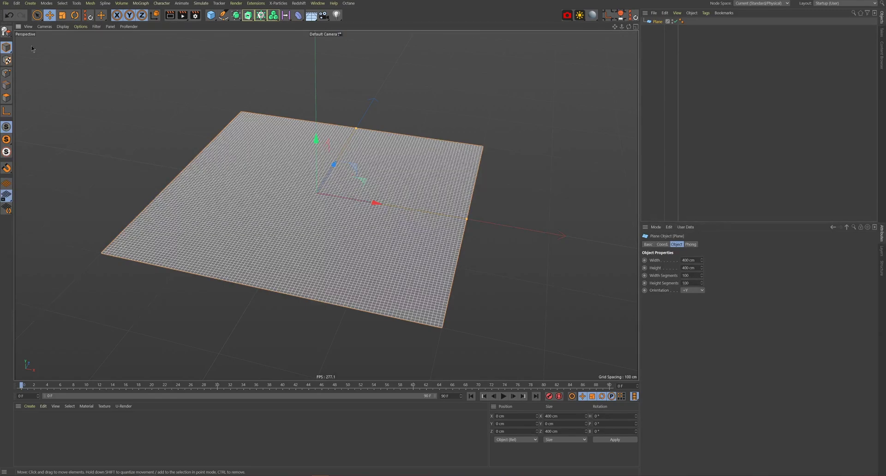
- Make the plane editable and select all of its polygons in polygon mode
click(6, 32)
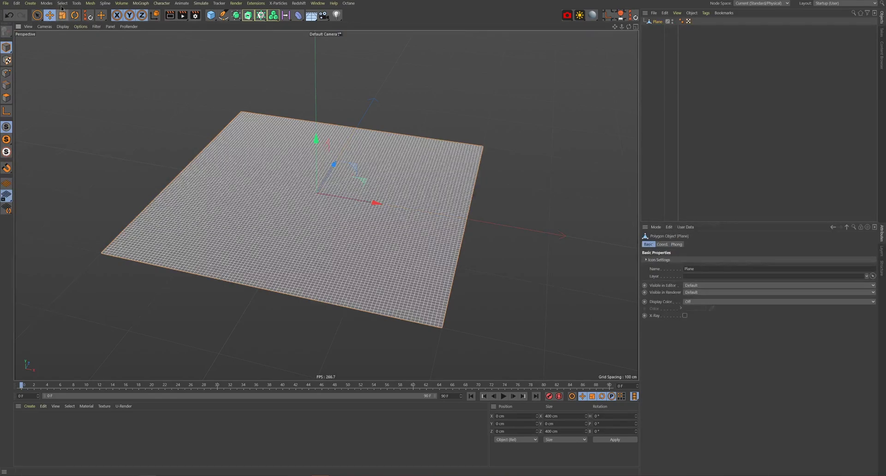
click(6, 97)
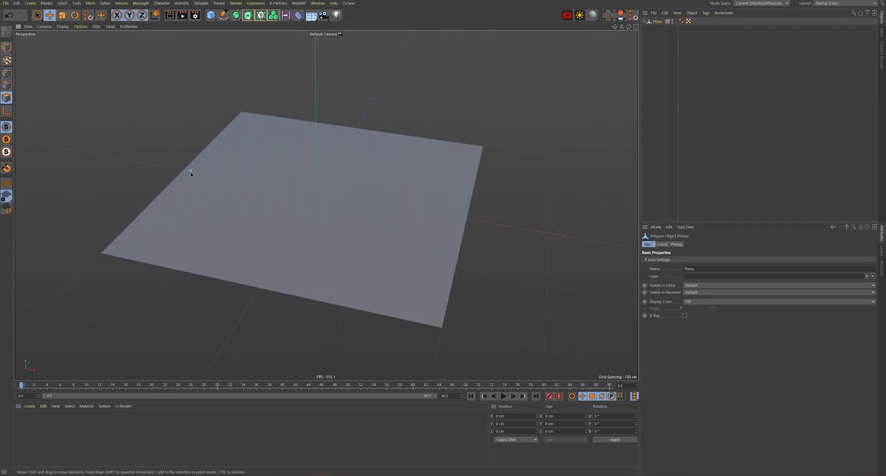
alt+drag(237, 216, 242, 229)
key(ctrl+a)
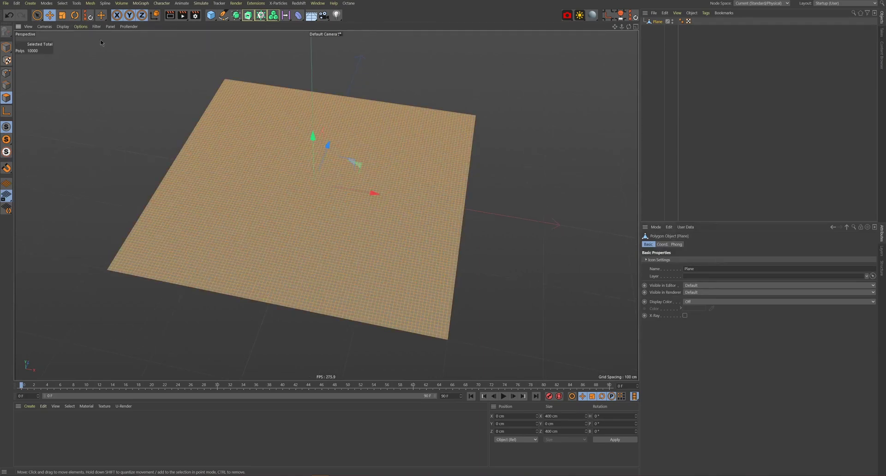
- Set a vertex weight of 0% in Set mode on the selected polygons to create the plane's vertex map
click(63, 4)
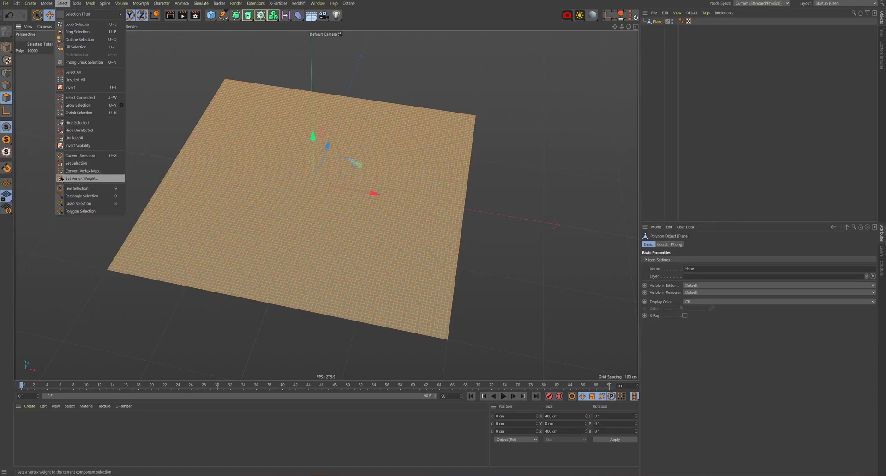
click(104, 179)
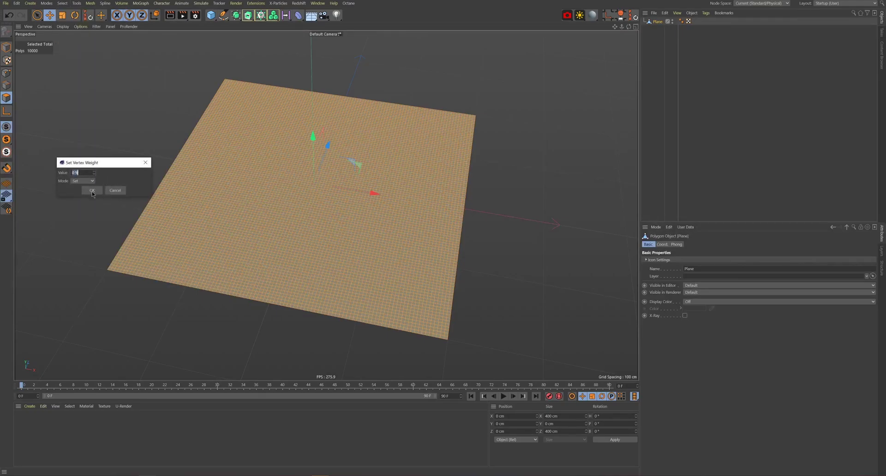
click(92, 190)
alt+drag(263, 227, 259, 221)
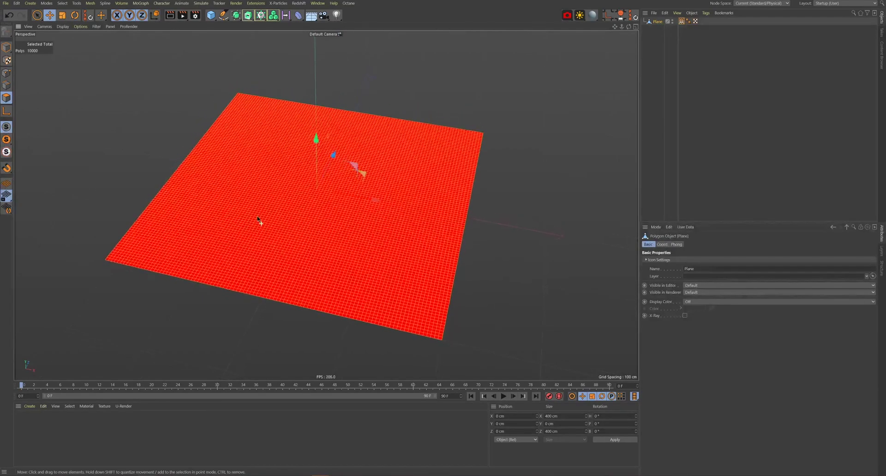
alt+right_drag(259, 222, 275, 214)
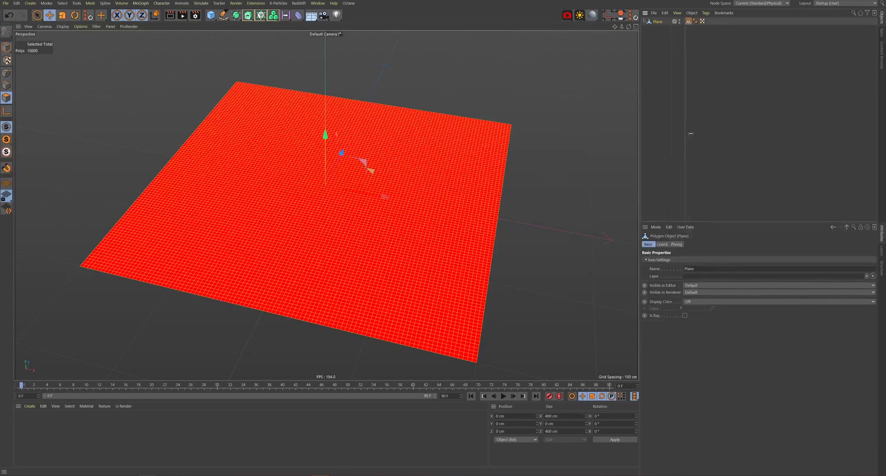
- Deselect the vertex map, open the Octane Live Viewer window and return to model mode
drag(691, 134, 725, 129)
click(681, 109)
click(353, 4)
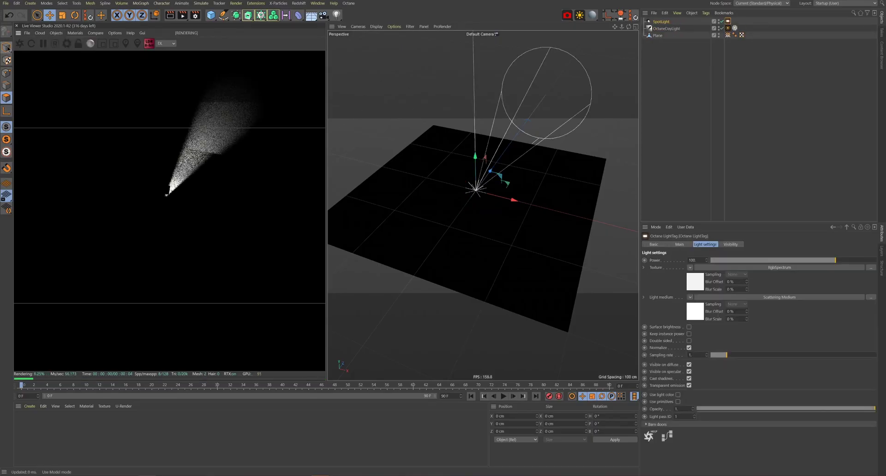
click(8, 49)
- Disable the Octane daylight and place the spotlight above the plane at about Y 163 cm, Z -59 cm, pitched about -77°
drag(490, 172, 490, 140)
double_click(718, 28)
key(r)
key(e)
- Adjust the spotlight's cone handles so its beam covers a wider circle on the plane
alt+drag(491, 240, 535, 258)
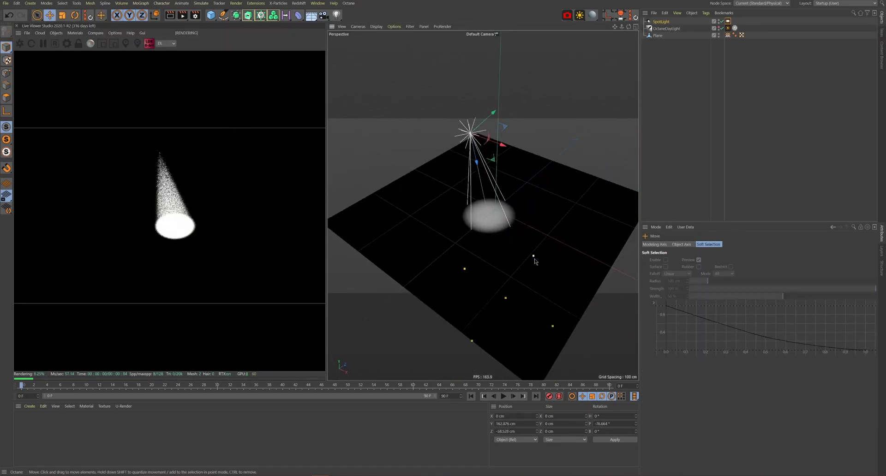
drag(513, 293, 494, 244)
mouse_move(515, 217)
mouse_down()
mouse_move(546, 196)
mouse_move(524, 202)
mouse_up()
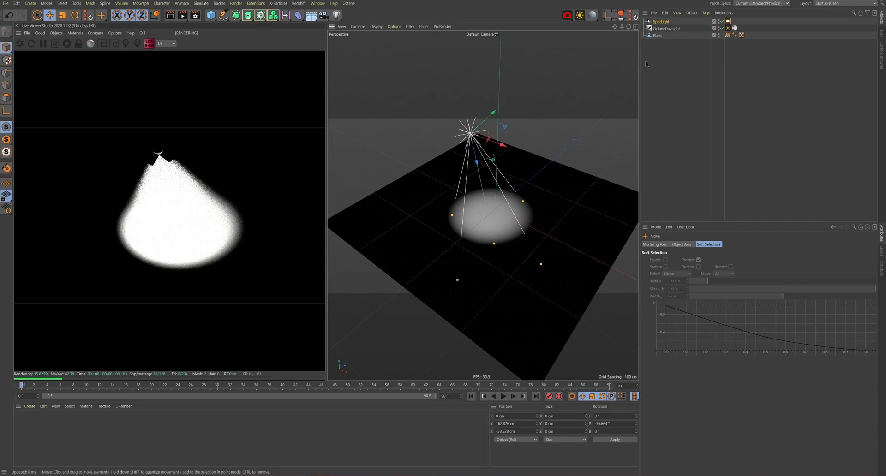
- In the spotlight's Octane light settings, enable Surface brightness, clear the light medium and set the power to about 110
click(728, 21)
click(689, 327)
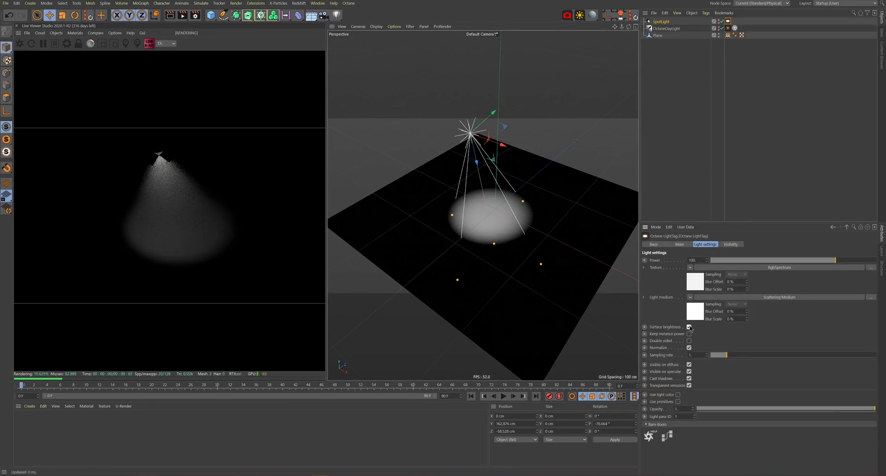
click(691, 298)
click(696, 113)
mouse_move(835, 262)
mouse_down()
mouse_move(825, 262)
mouse_move(839, 264)
mouse_up()
drag(839, 264, 836, 261)
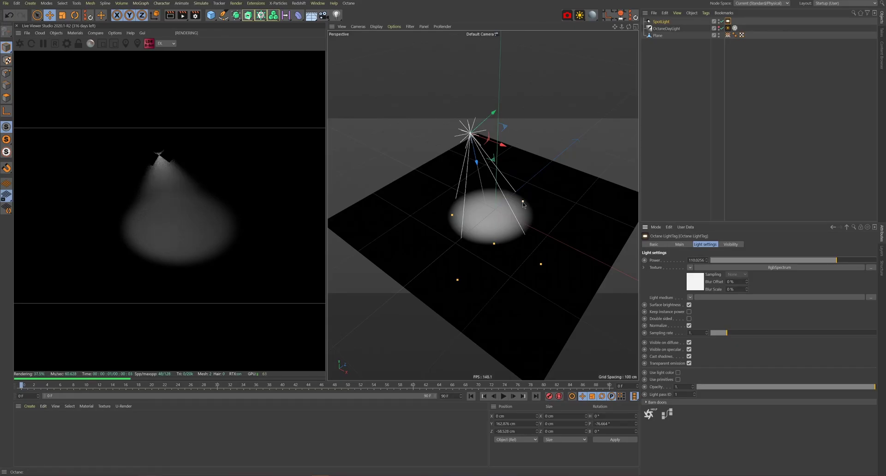
- Add a Cone Field as a child of the spotlight and rotate it to a 90° pitch along the beam
click(285, 17)
click(358, 25)
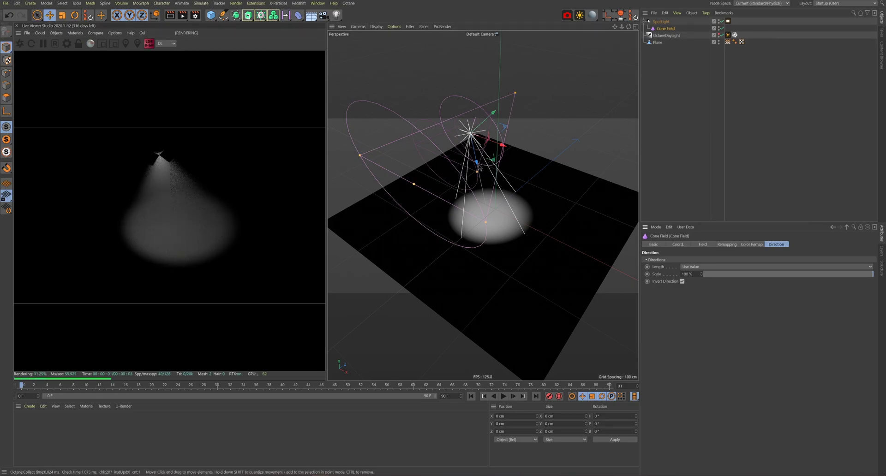
alt+drag(492, 241, 478, 187)
key(r)
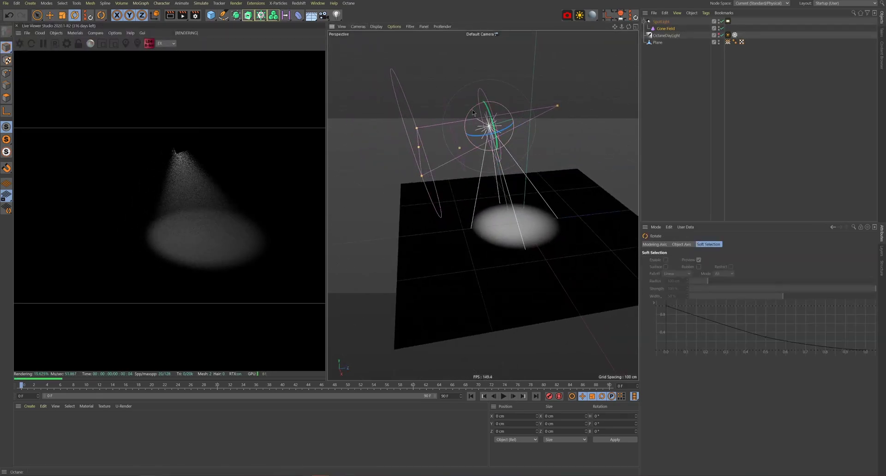
drag(479, 106, 471, 144)
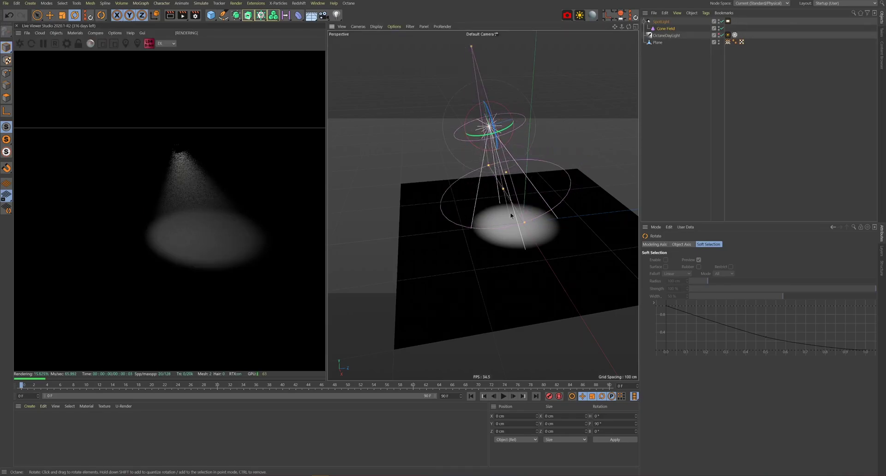
- Move the cone field to about Z 249 cm so its tip meets the spotlight, and widen its base to match the beam
key(e)
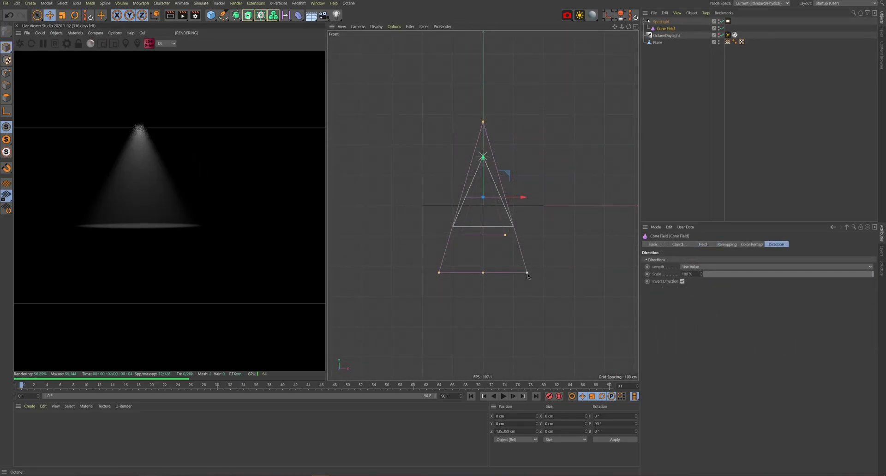
drag(483, 162, 484, 198)
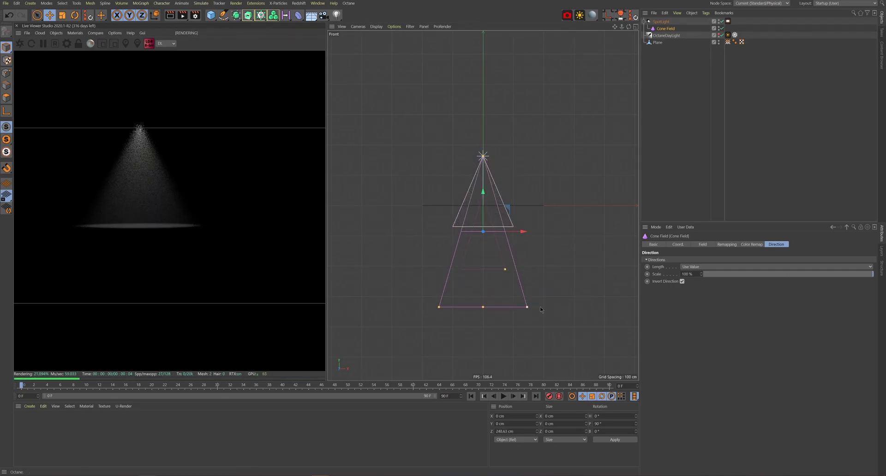
drag(527, 307, 548, 307)
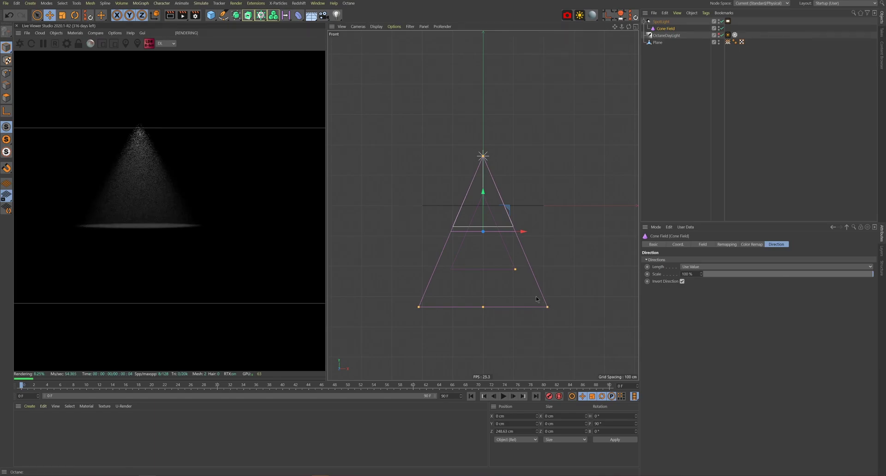
middle_click(456, 189)
middle_click(459, 182)
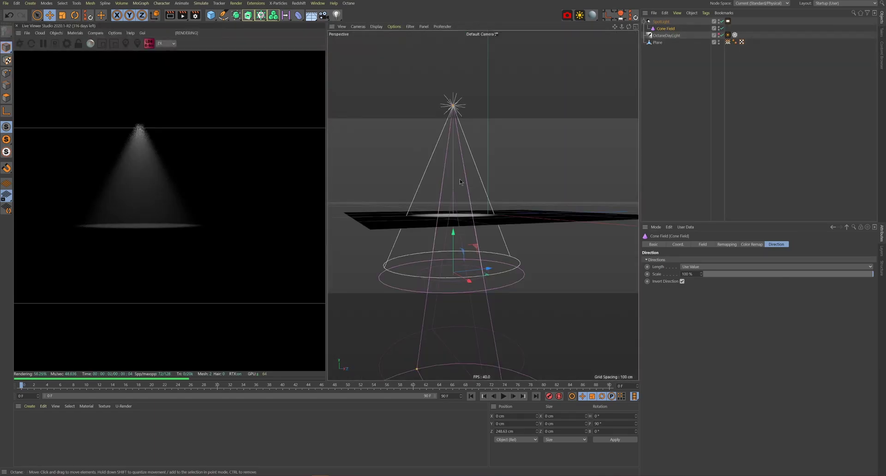
alt+drag(460, 181, 459, 223)
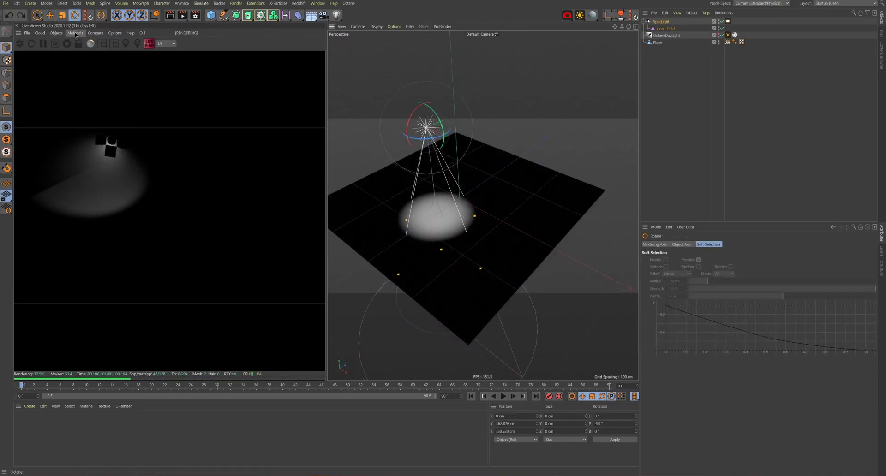
- Create an Octane Diffuse material and apply it to the plane
click(76, 33)
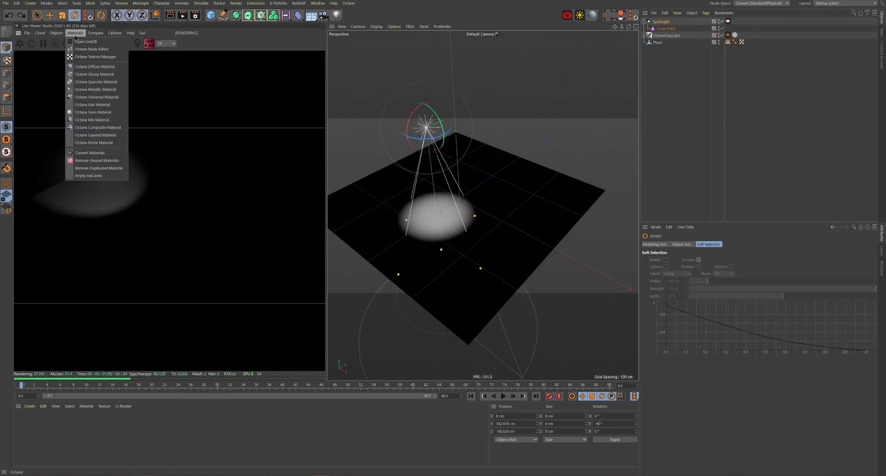
click(86, 71)
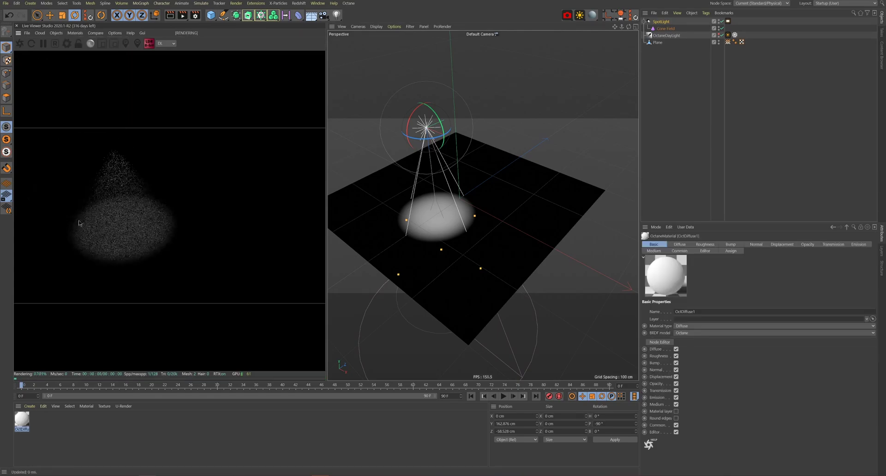
drag(318, 316, 412, 278)
- Open the diffuse material in the Octane Node Editor and add a Texture Emission node to its emission channel
double_click(21, 419)
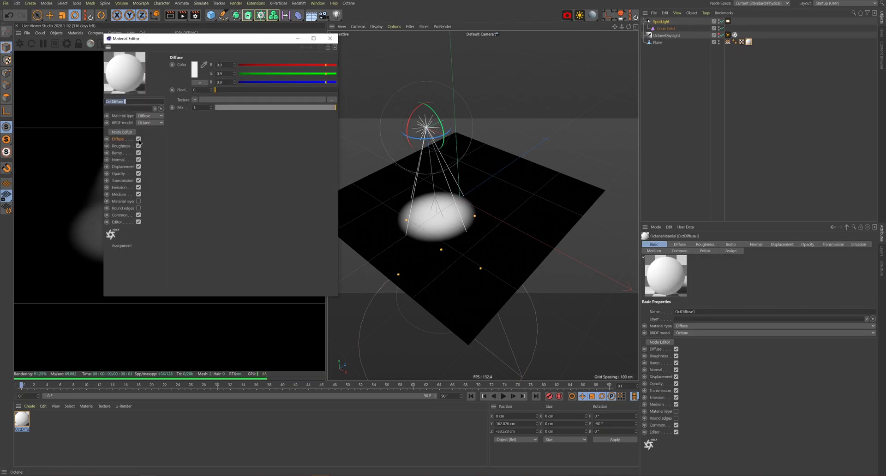
click(126, 132)
drag(223, 202, 338, 217)
click(331, 40)
drag(318, 128, 424, 216)
click(519, 252)
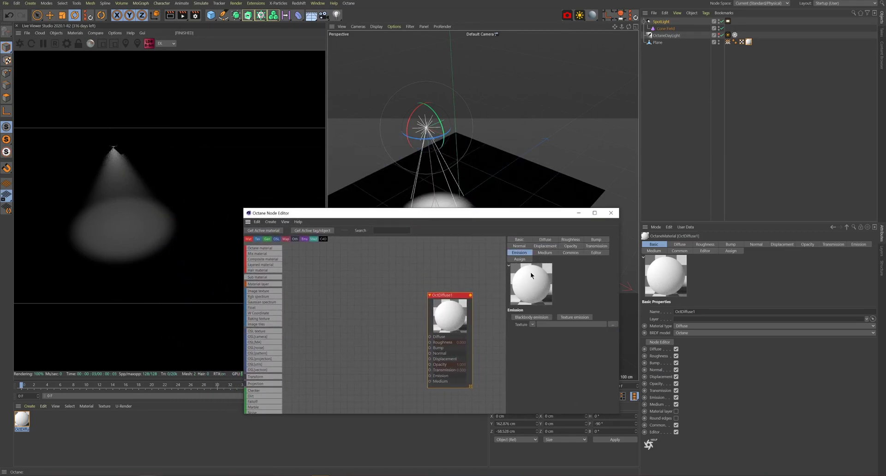
click(574, 317)
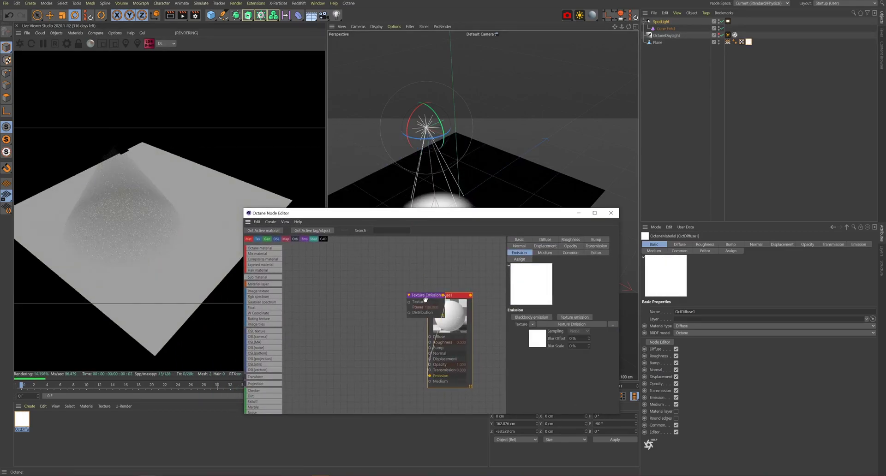
drag(422, 298, 380, 358)
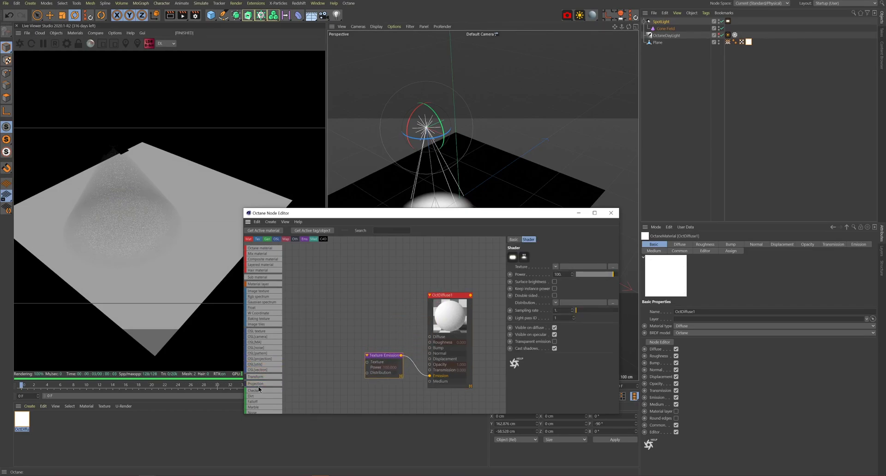
- Add a Vertex Map node beside the Texture Emission node and show its shader properties
scroll(253, 386, down, 10)
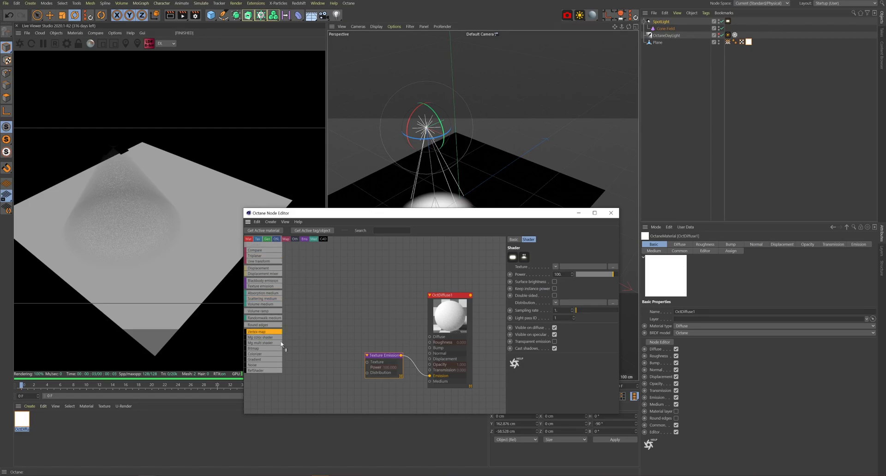
drag(281, 343, 323, 355)
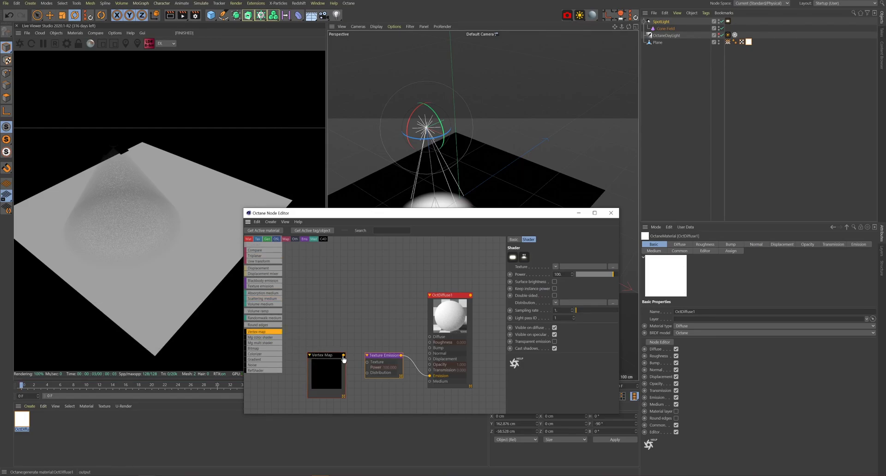
click(342, 362)
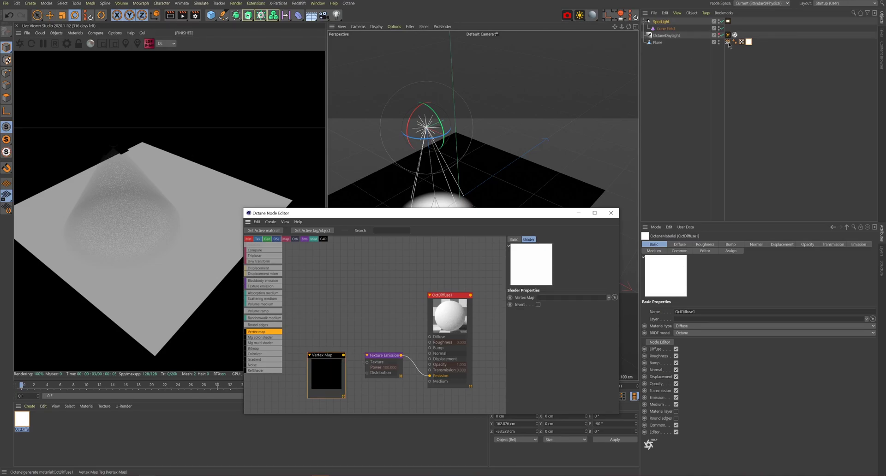
- Assign the plane's vertex map tag to the Vertex Map node and connect that node to the Texture Emission's Distribution input
drag(728, 44, 638, 161)
drag(555, 301, 556, 302)
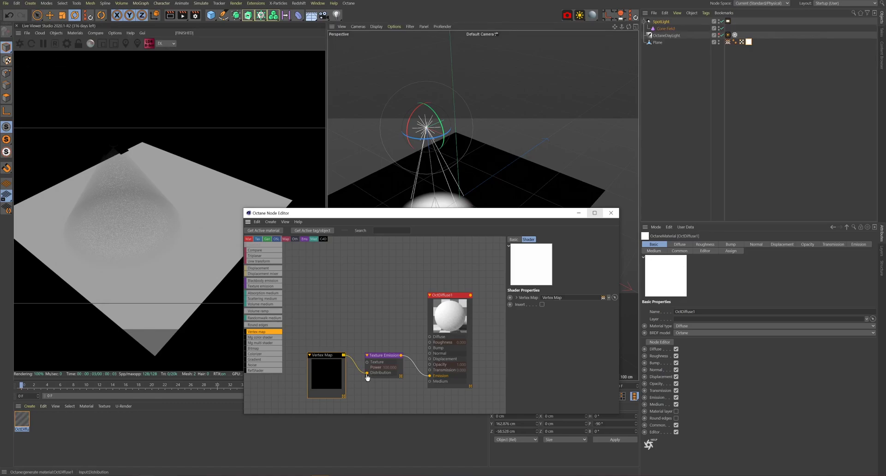
drag(367, 377, 367, 374)
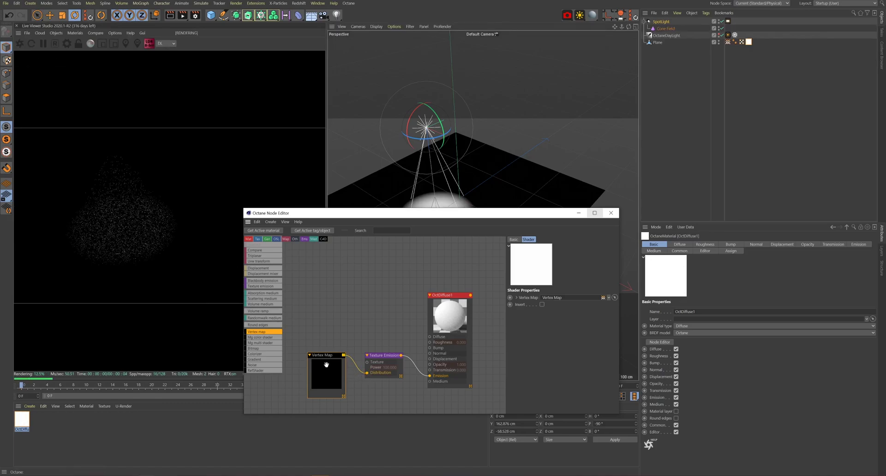
drag(383, 215, 321, 295)
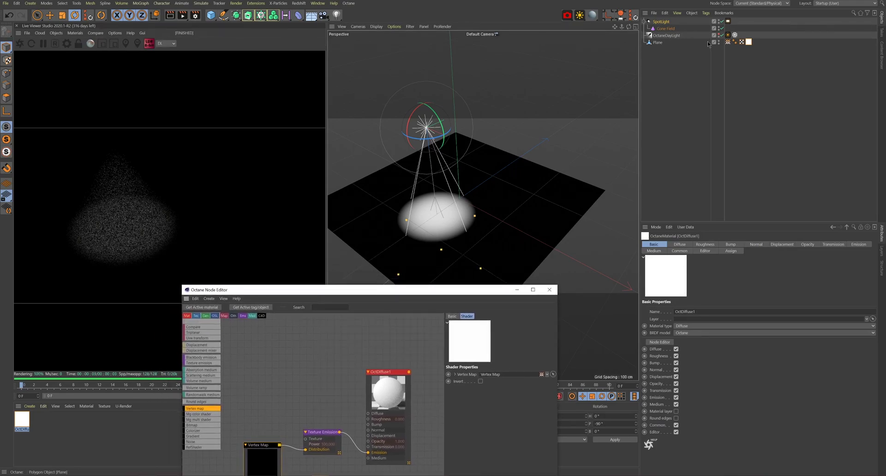
- Enable Use Fields on the plane's vertex map tag and add the spotlight's cone field to its field list
click(728, 42)
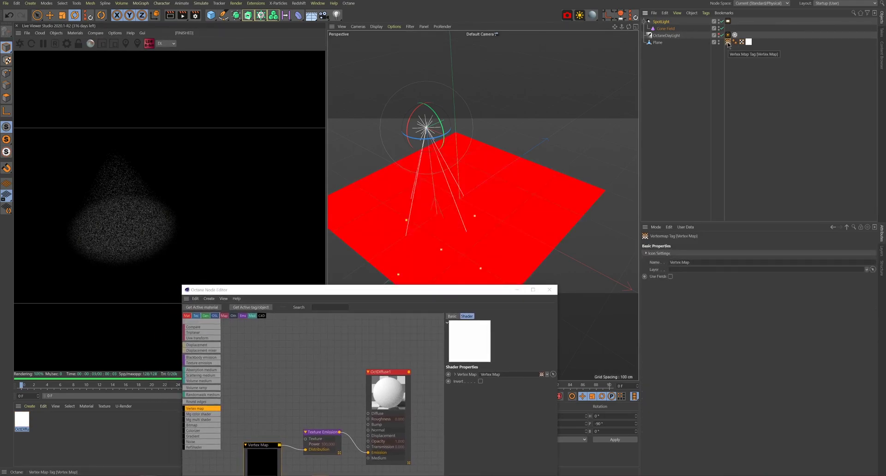
click(670, 277)
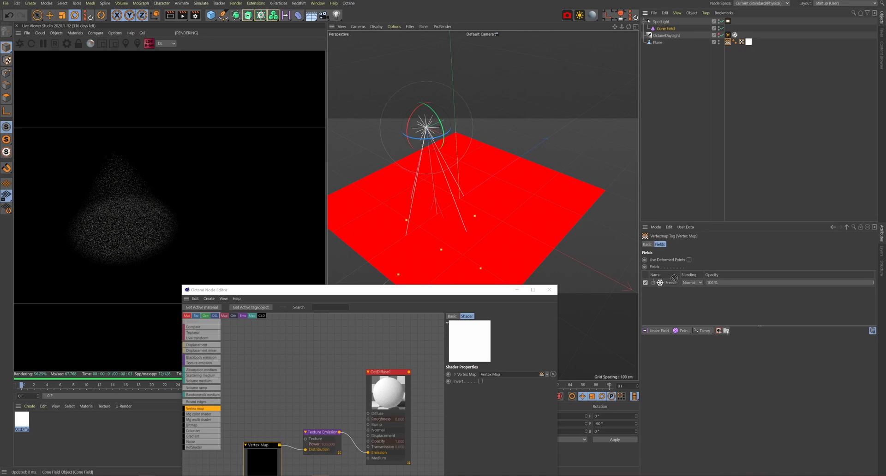
drag(675, 283, 675, 283)
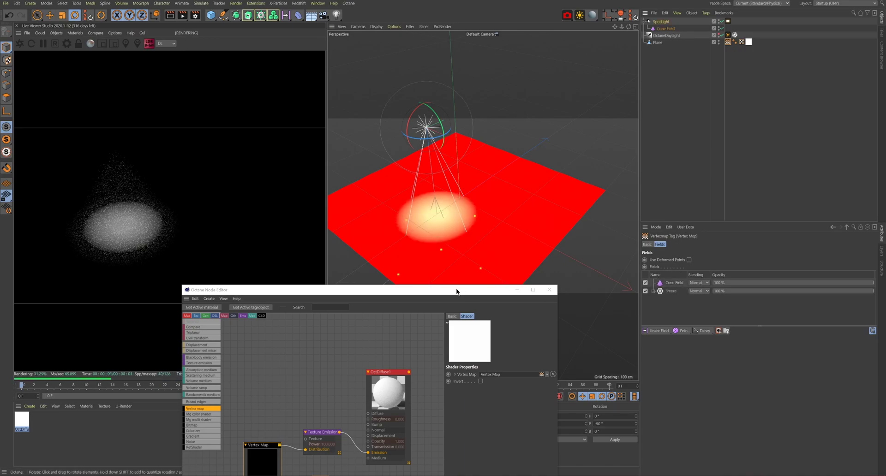
drag(455, 294, 514, 238)
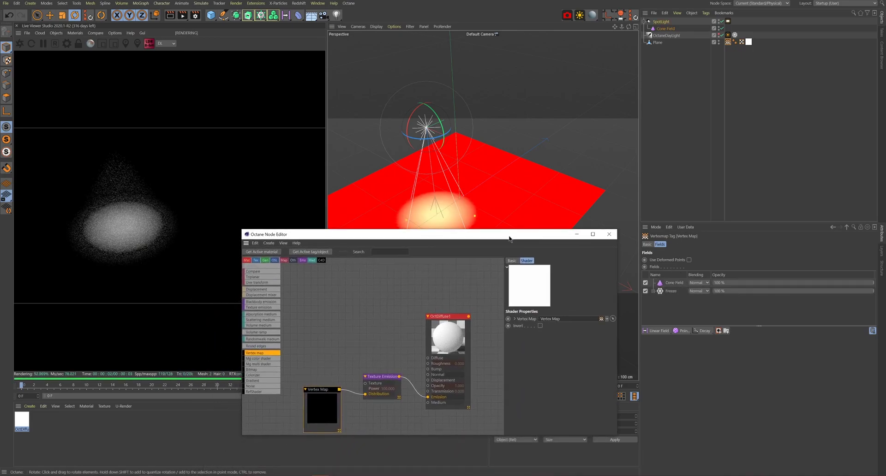
- Add an RGB Spectrum node and connect it to the Texture input of the Texture Emission node
middle_drag(272, 286, 264, 460)
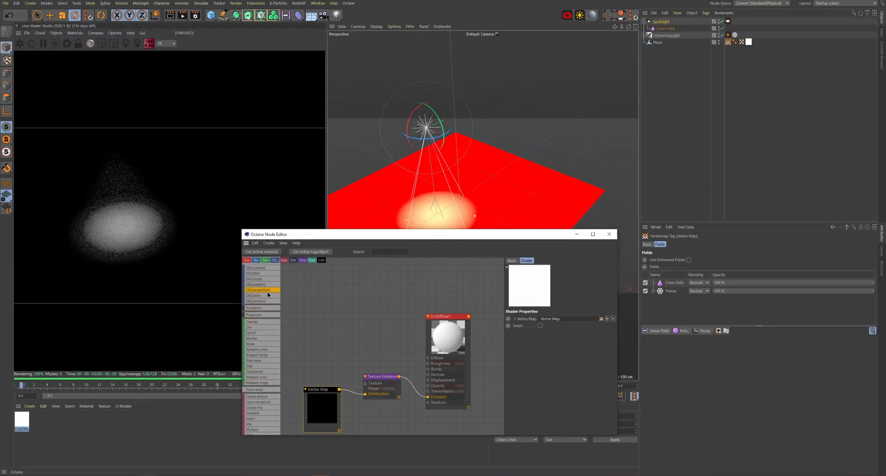
scroll(268, 294, up, 3)
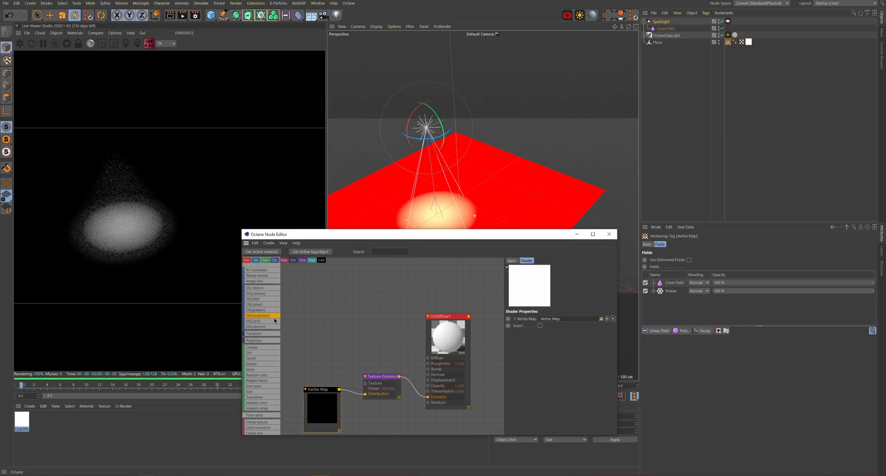
scroll(274, 321, up, 5)
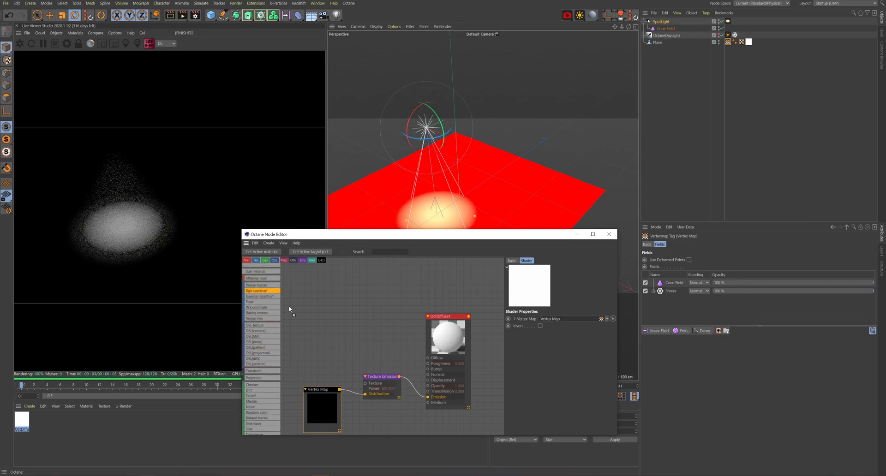
drag(322, 354, 365, 383)
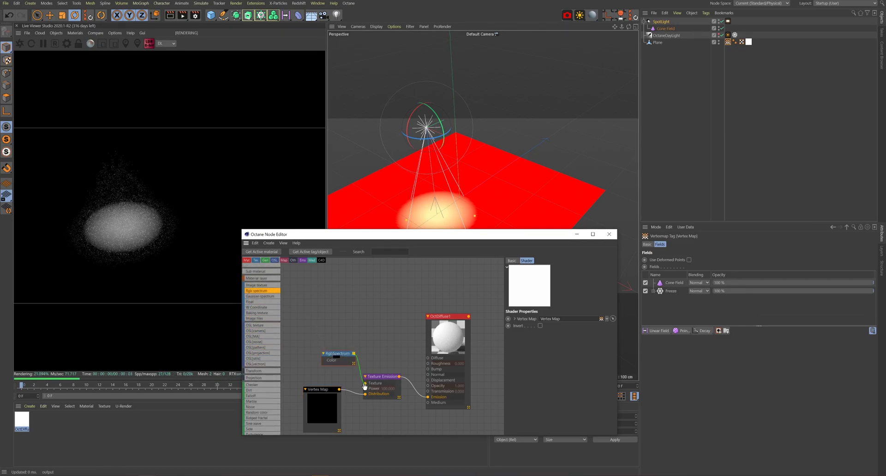
- Set the RGB Spectrum colour to a green with hue 135° and saturation about 63%
click(336, 356)
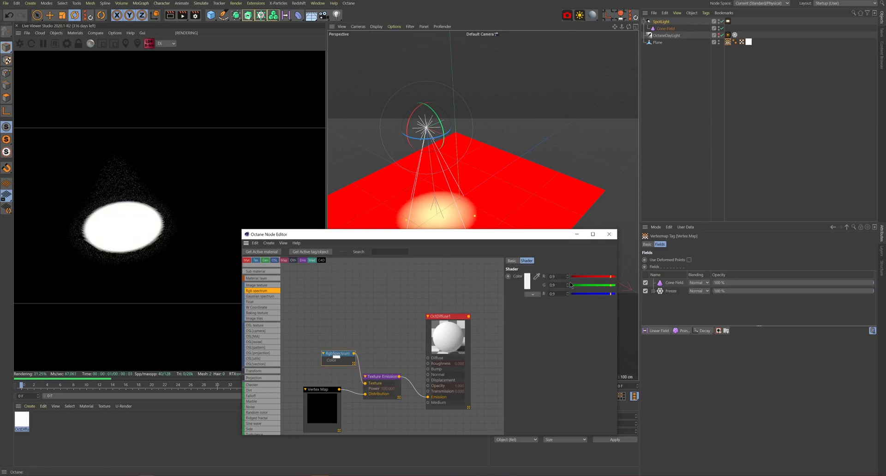
click(528, 286)
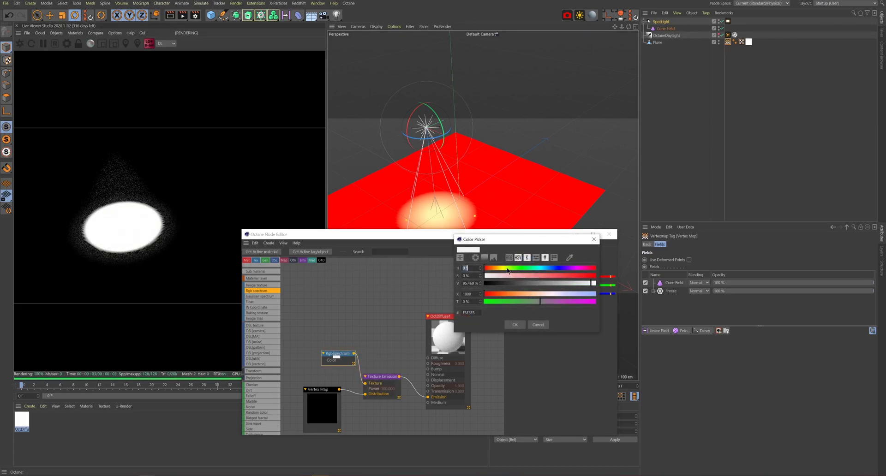
drag(509, 268, 523, 271)
click(545, 277)
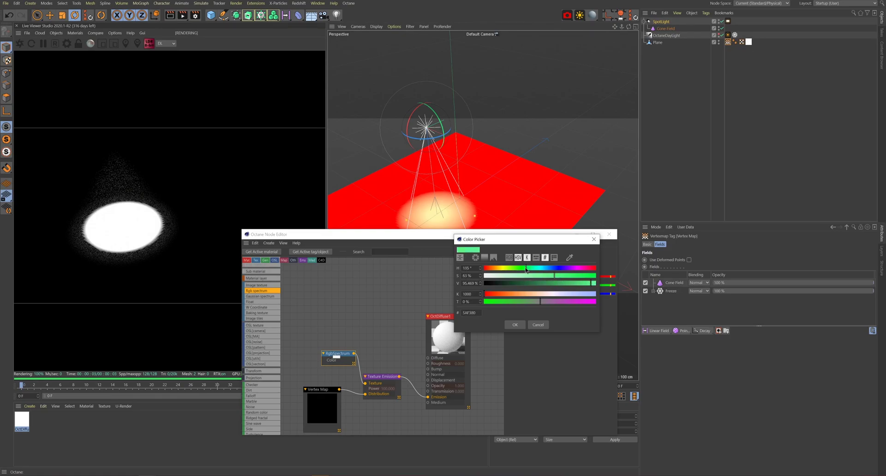
click(520, 327)
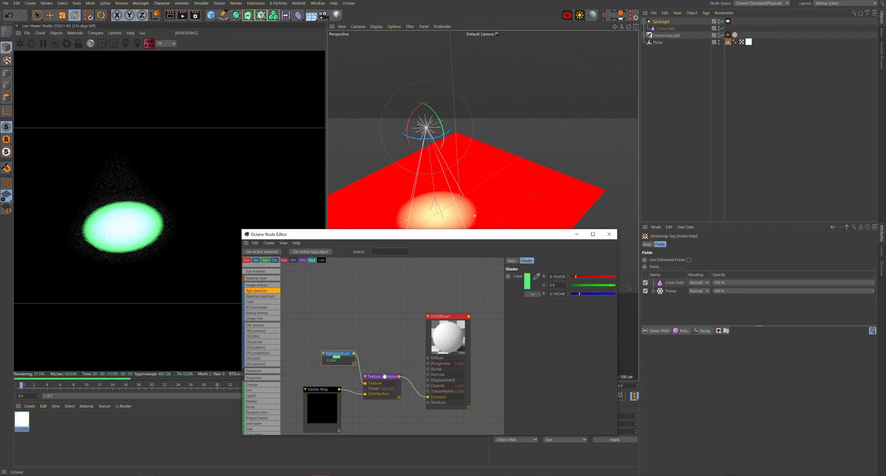
- Lower the Texture Emission power to about 13.3 with Surface Brightness off, and minimise the node editor
click(399, 374)
click(553, 326)
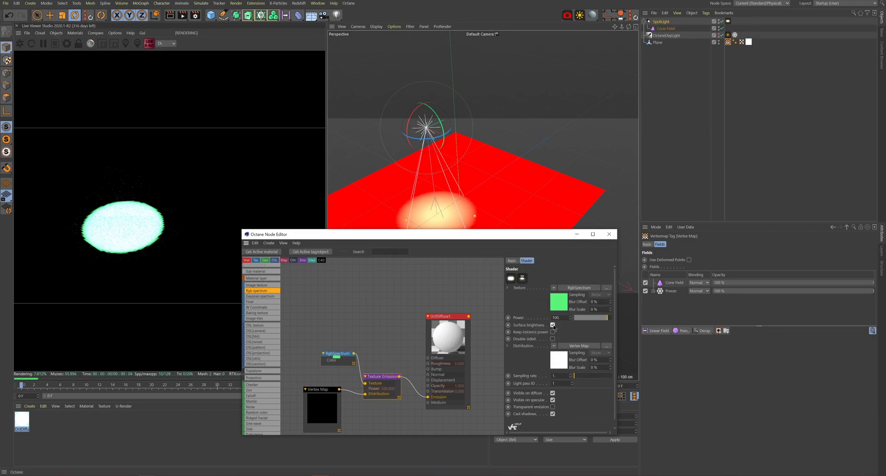
click(553, 326)
drag(607, 319, 603, 321)
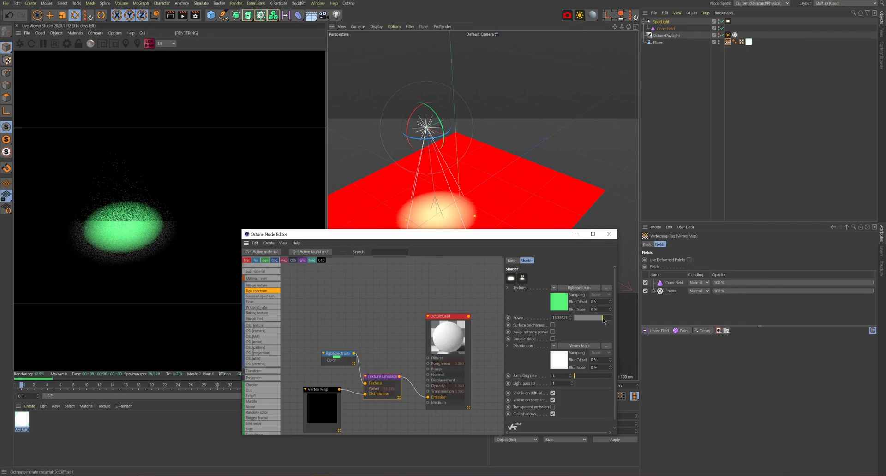
click(576, 235)
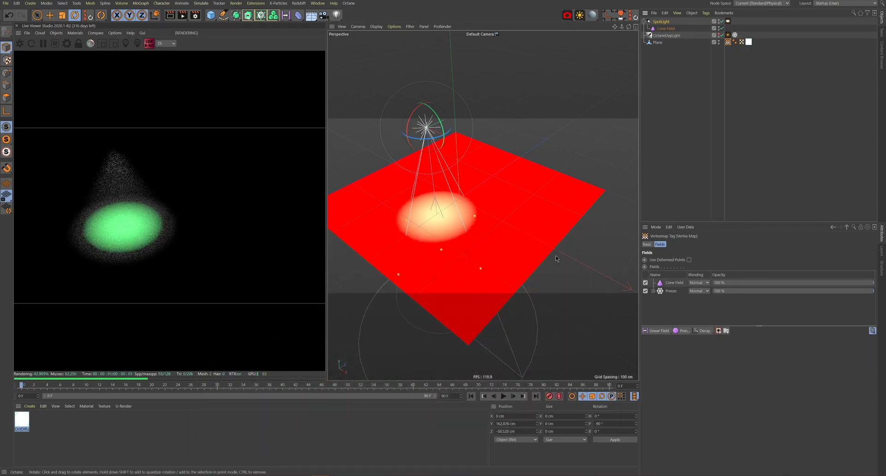
- Rotate the spotlight to test how the glow responds to the moving beam
click(653, 22)
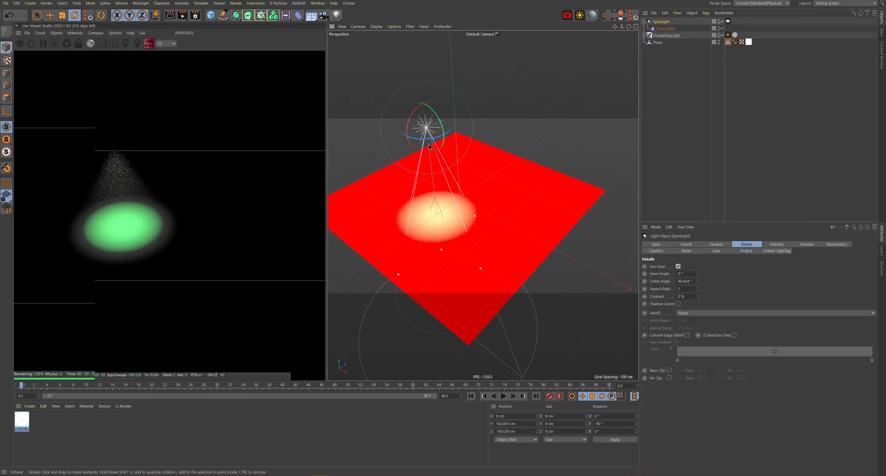
drag(427, 115, 504, 214)
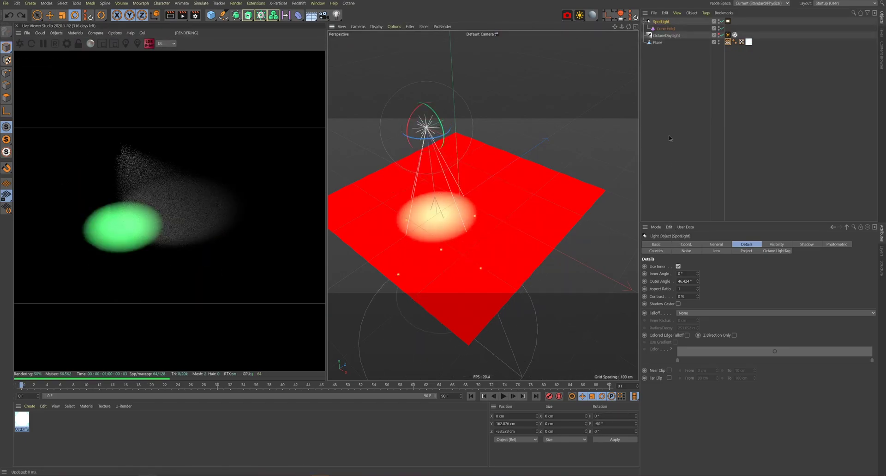
- Add a Decay layer above the cone field in the vertex map's fields and set its effect strength to about 80%
click(728, 42)
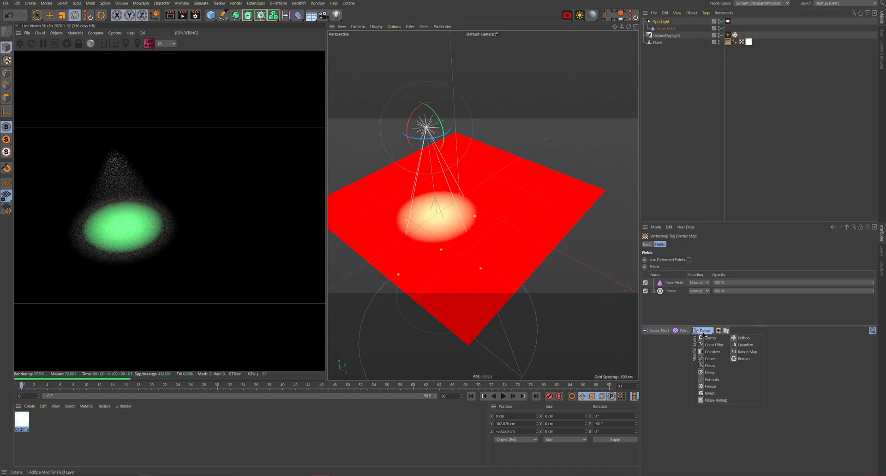
click(709, 366)
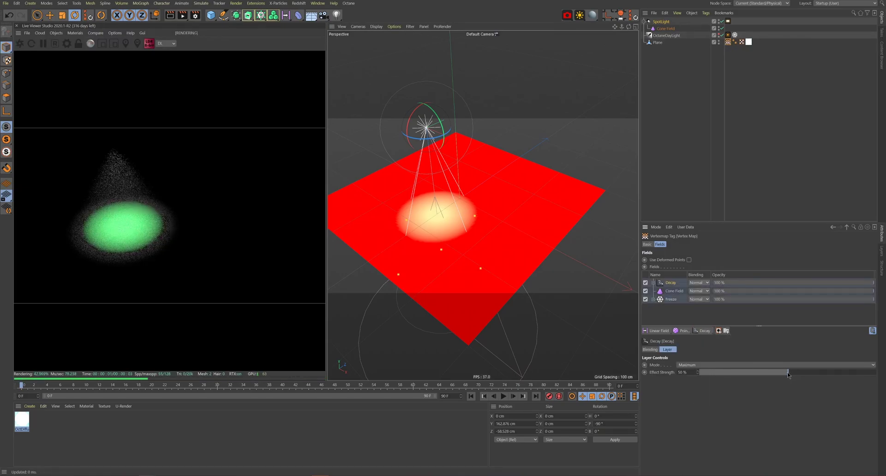
drag(821, 374, 842, 375)
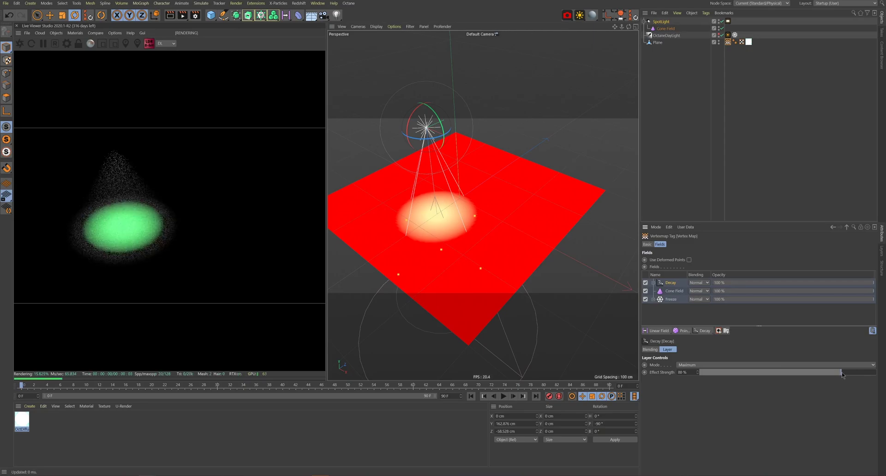
- Swing the spotlight in different directions to test the decay trail, and undo the rotation
click(661, 21)
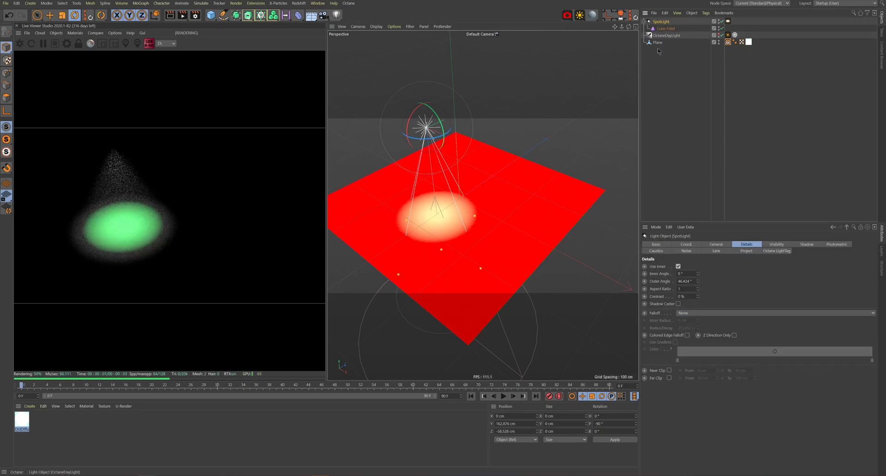
drag(422, 125, 418, 220)
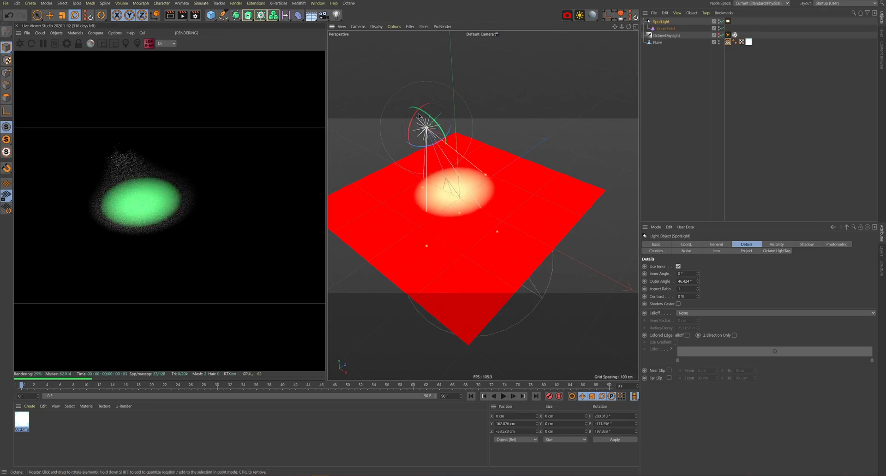
drag(419, 117, 436, 103)
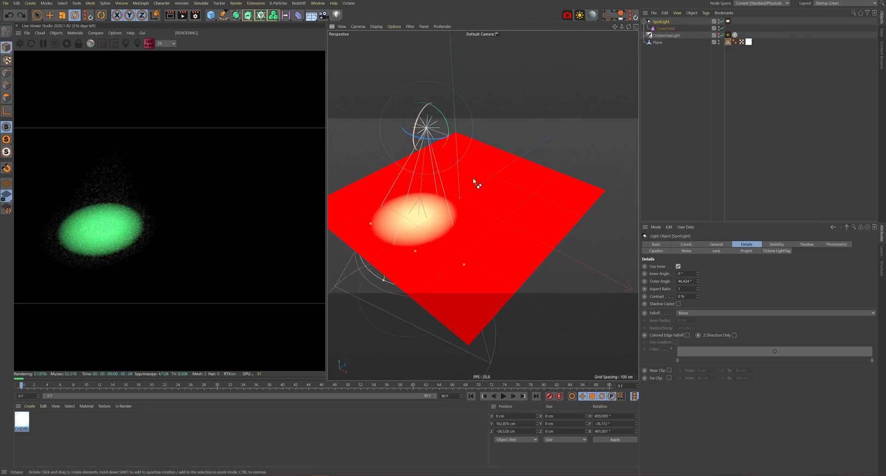
key(ctrl+z)
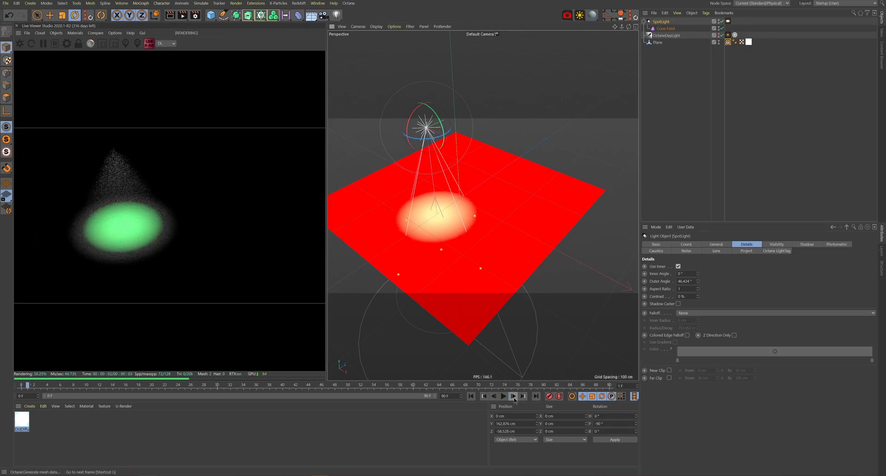
- Play the animation while rotating the spotlight to paint a fading glow trail on the plane, then stop playback
mouse_move(426, 116)
mouse_down()
mouse_move(432, 141)
mouse_move(426, 123)
mouse_move(437, 101)
mouse_move(420, 124)
mouse_up()
key(ctrl+z)
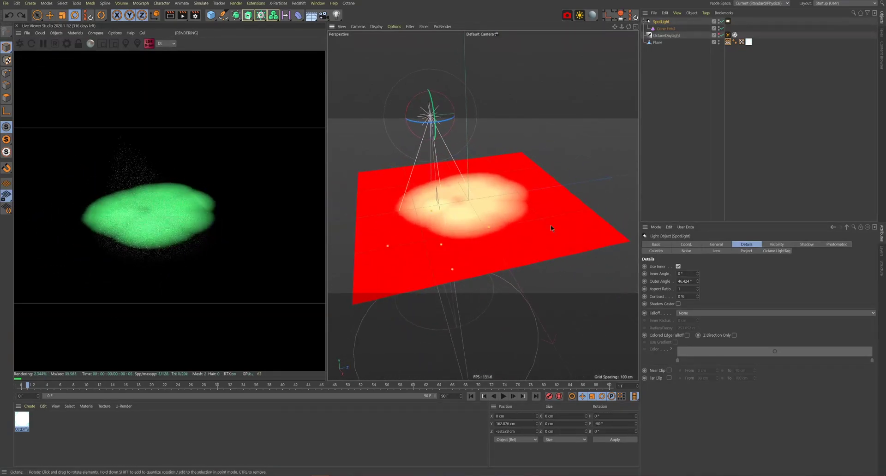
key(F8)
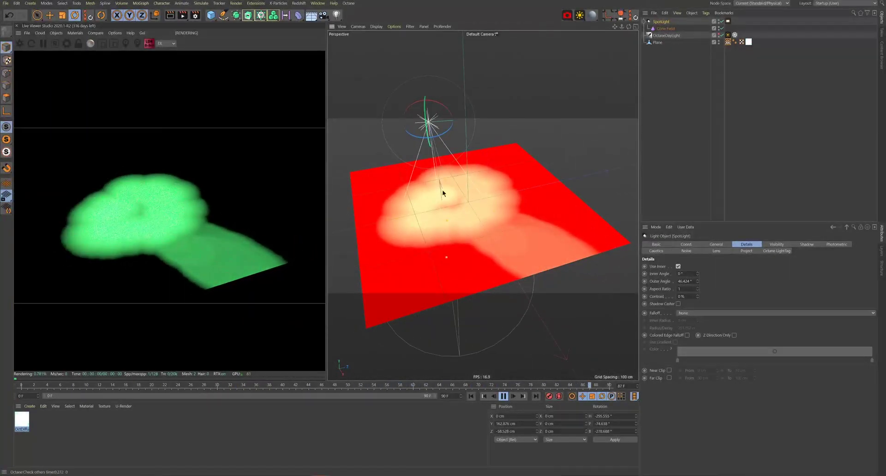
key(F8)
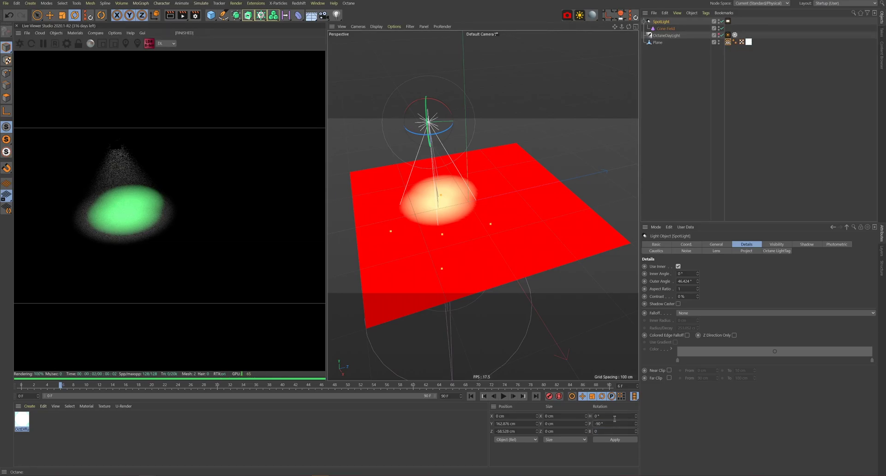
- Reset the spotlight to position 0 and rotation 0°, -90°, 0°, and raise it to about Y 181 cm
key(Return)
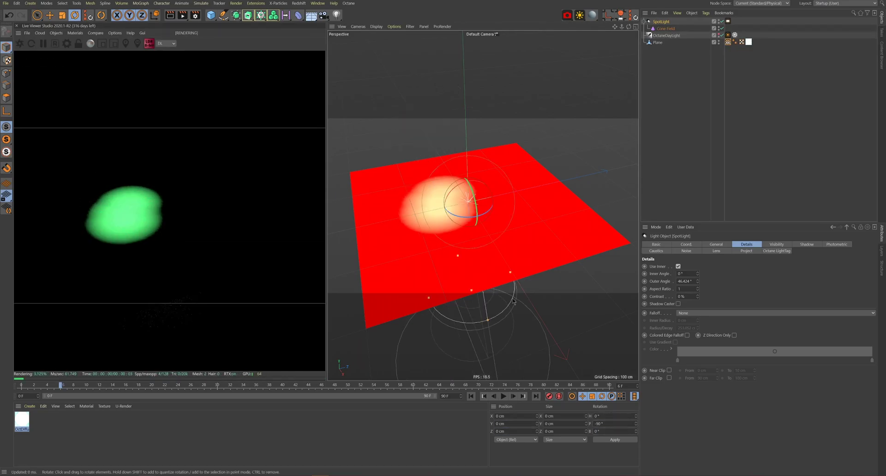
key(e)
drag(457, 135, 455, 136)
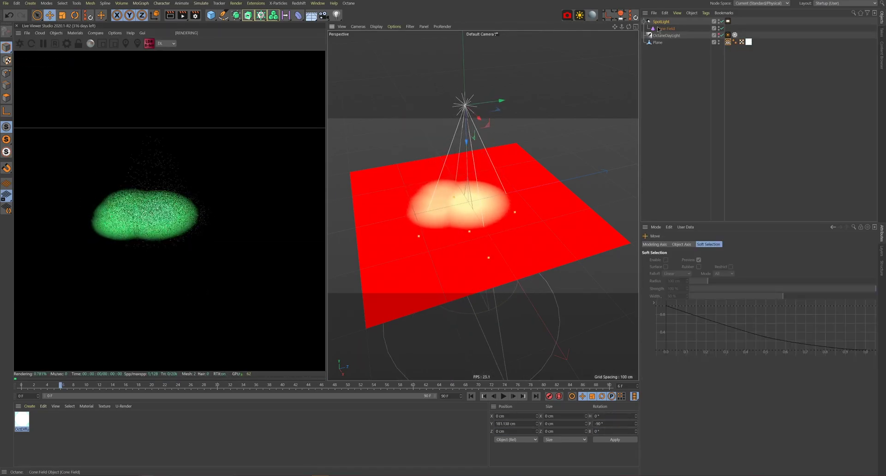
- Add a Vibrate animation tag with position vibration enabled to the spotlight and run the animation playback
right_click(663, 23)
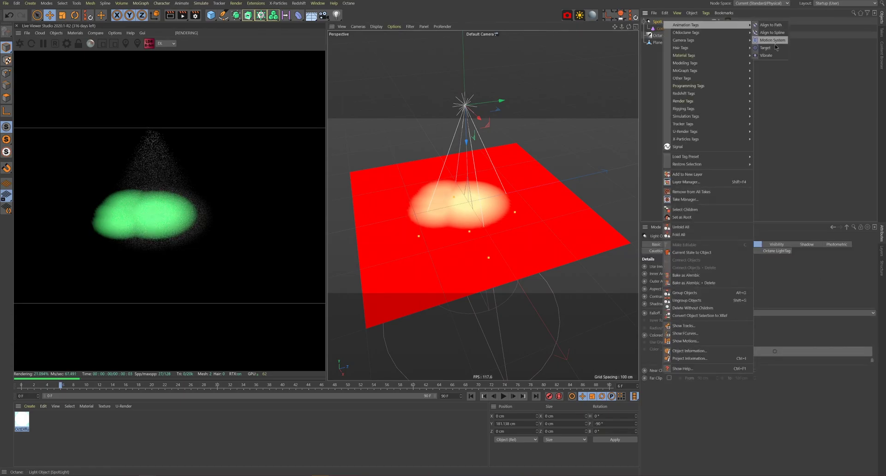
click(773, 57)
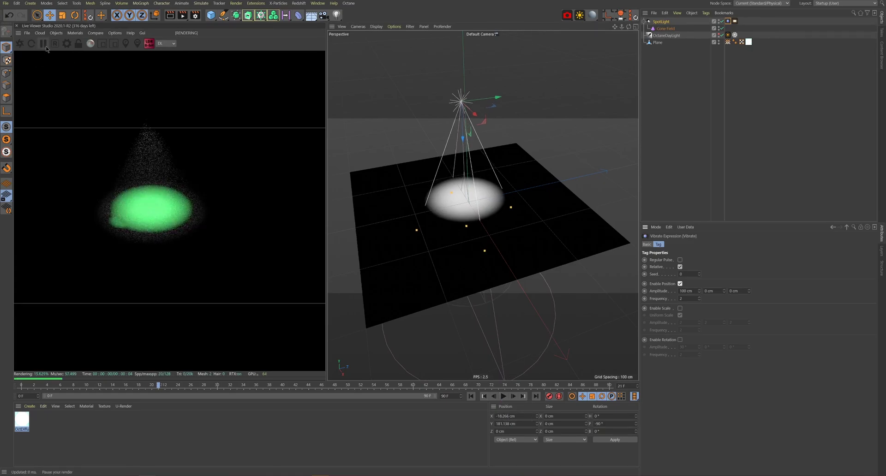
click(503, 396)
- Set the Vibrate tag's position amplitude to 100 cm on all axes and enable rotation vibration with 30° amplitudes
text(100)
drag(742, 291, 700, 300)
key(Return)
text(100)
key(Return)
click(680, 339)
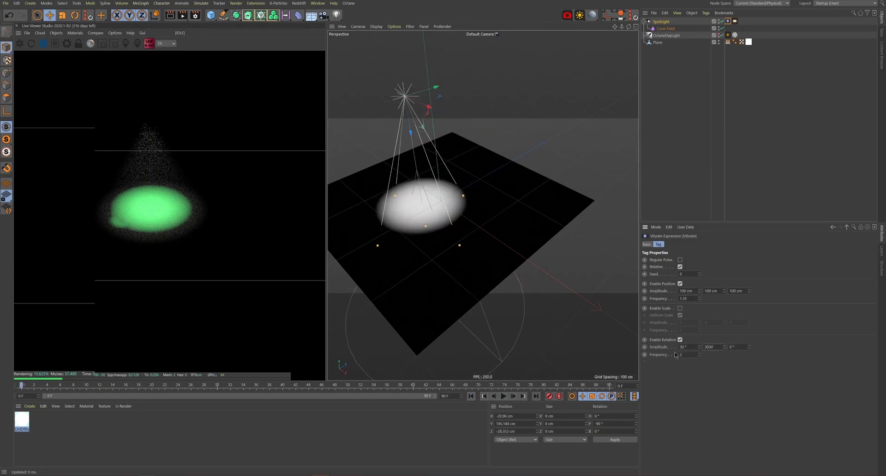
- Play the animation and set both the rotation and position vibration frequencies to 1
click(503, 396)
drag(688, 354, 664, 356)
text(1)
key(Return)
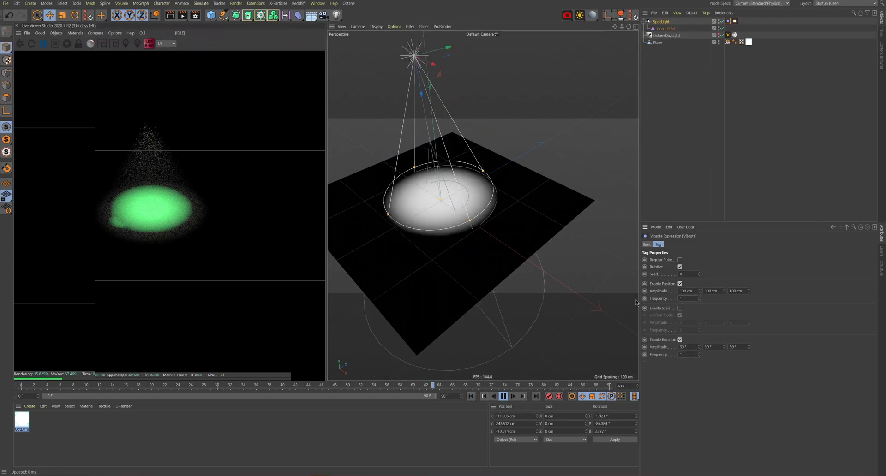
drag(691, 299, 635, 303)
text(1)
key(Return)
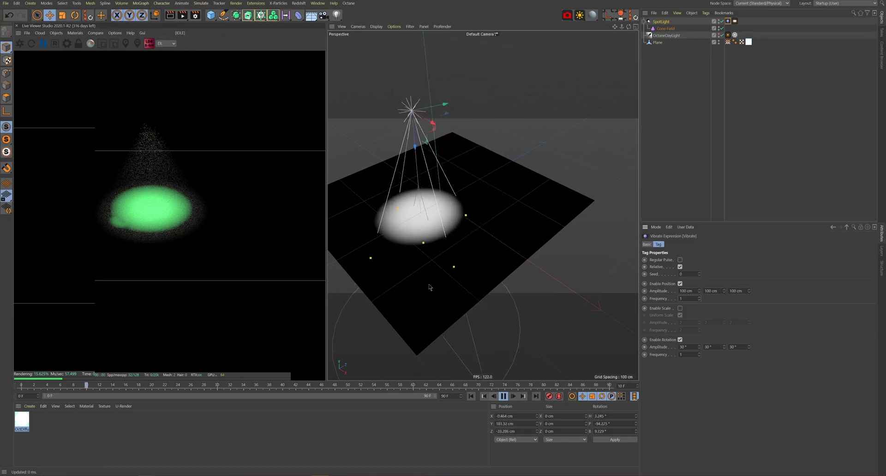
- Replay the animation from the first frame to preview the glow trail of the vibrating spotlight
click(470, 396)
click(503, 397)
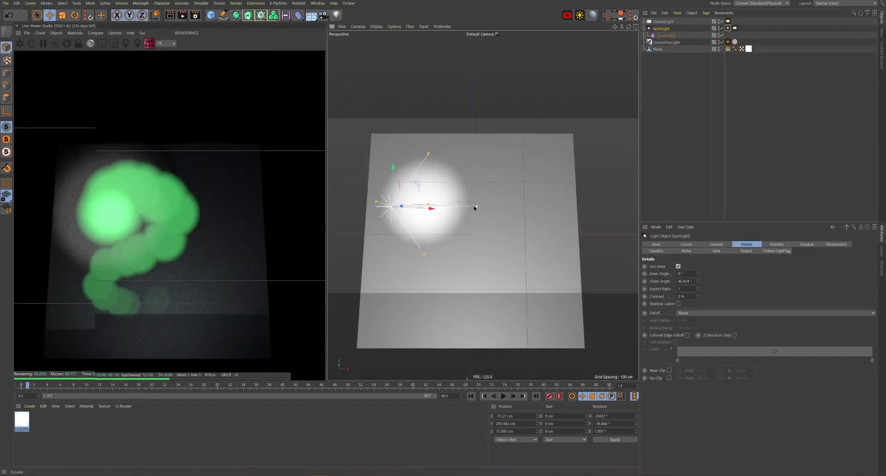
mouse_move(442, 182)
mouse_down()
mouse_move(422, 193)
mouse_move(480, 181)
mouse_move(431, 214)
mouse_move(573, 257)
mouse_move(459, 313)
mouse_up()
click(716, 244)
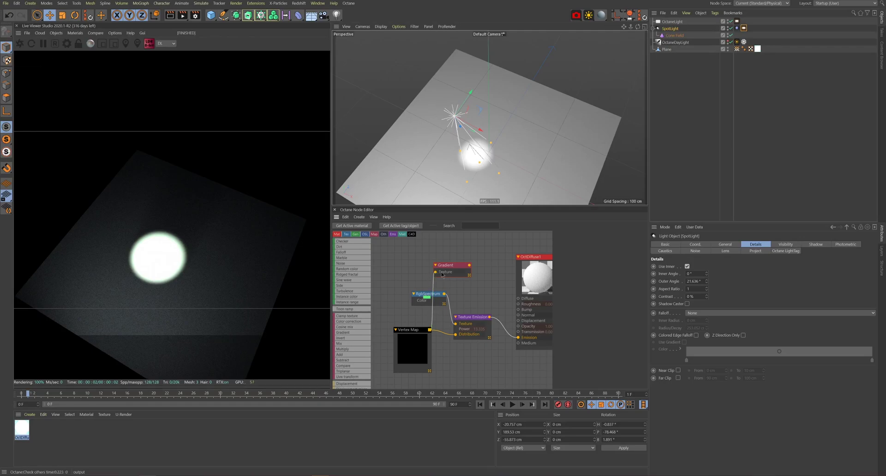
- Connect the Gradient node to the Texture Emission's texture input, delete the RGB Spectrum node and put the gradient in its place
drag(441, 273, 440, 273)
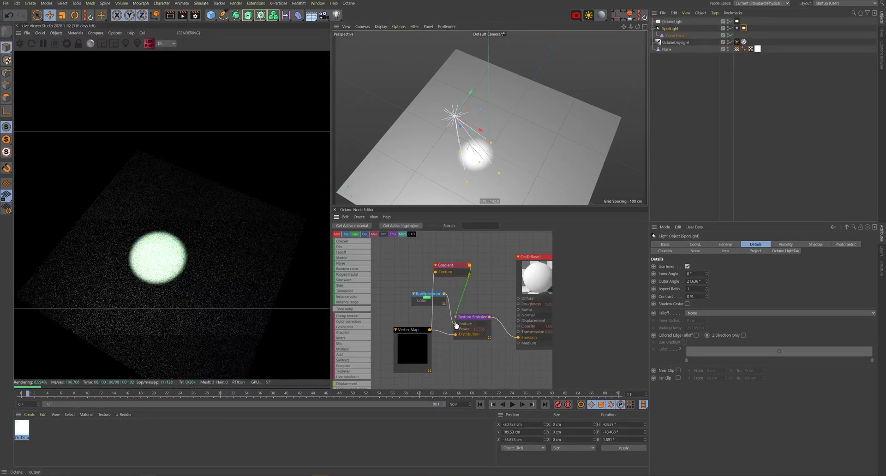
click(426, 297)
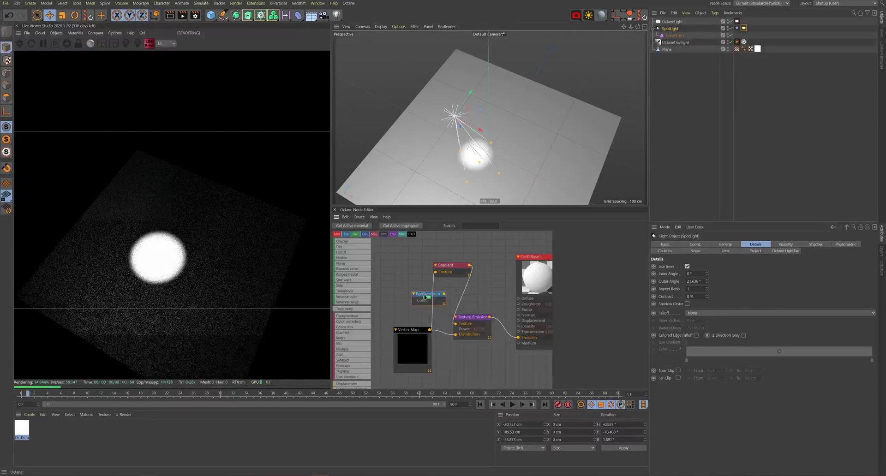
click(423, 295)
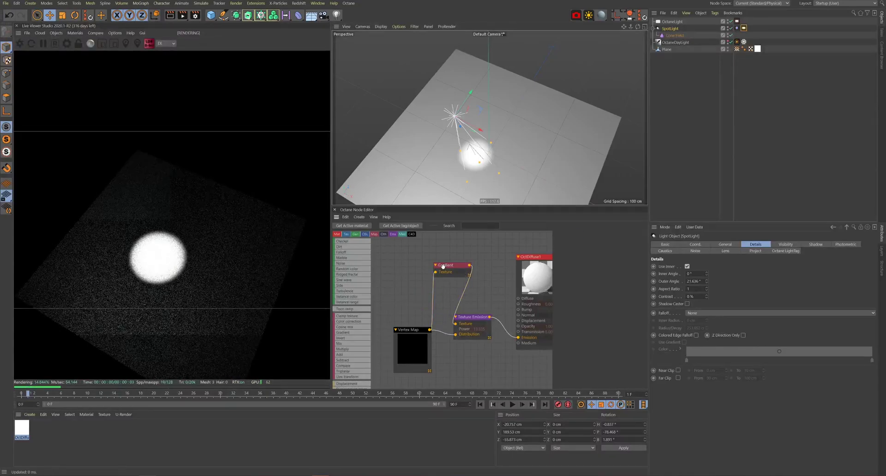
drag(451, 266, 450, 272)
- Change the gradient's white knot to green with hue 112° and saturation 77%, and move the spotlight around the plane to test the trail
click(439, 293)
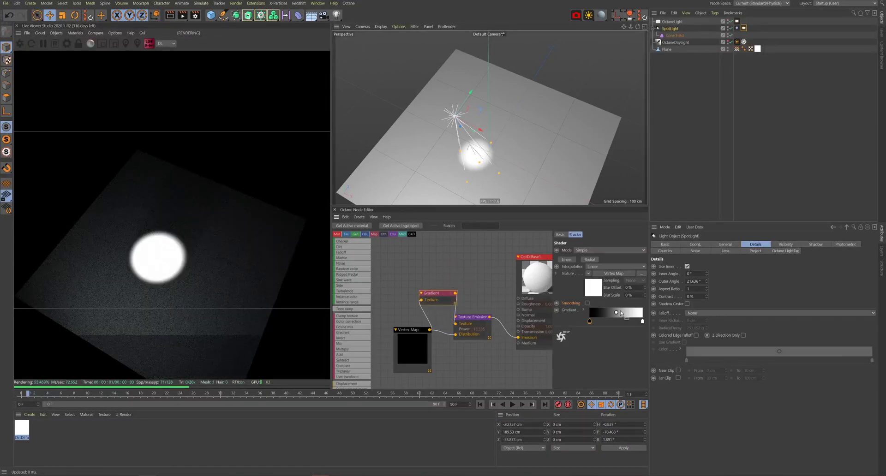
double_click(642, 323)
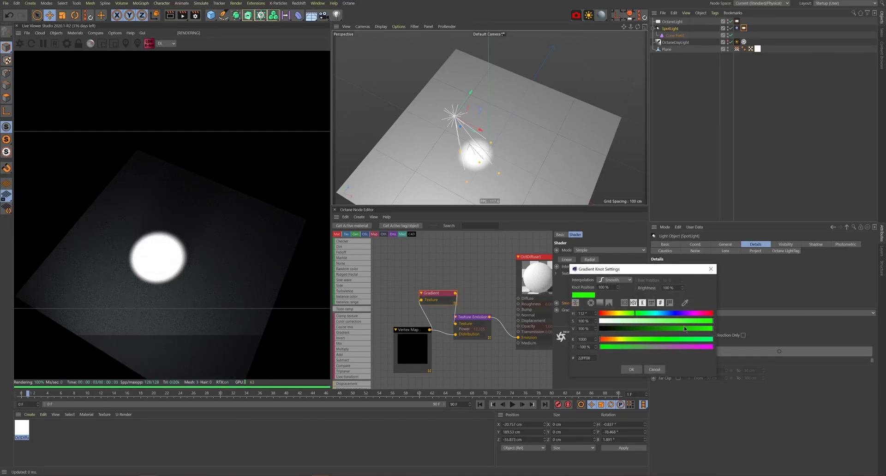
click(630, 369)
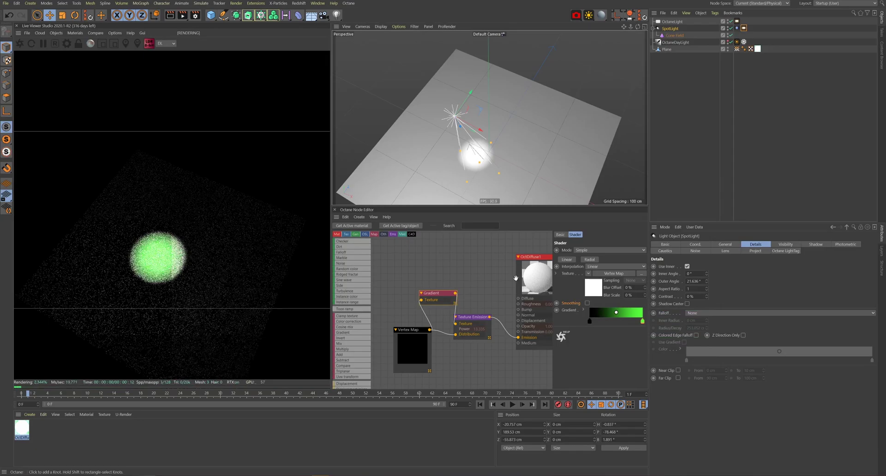
mouse_move(463, 107)
mouse_down()
mouse_move(489, 92)
mouse_move(516, 55)
mouse_move(450, 174)
mouse_move(542, 122)
mouse_move(463, 97)
mouse_move(507, 161)
mouse_move(578, 114)
mouse_up()
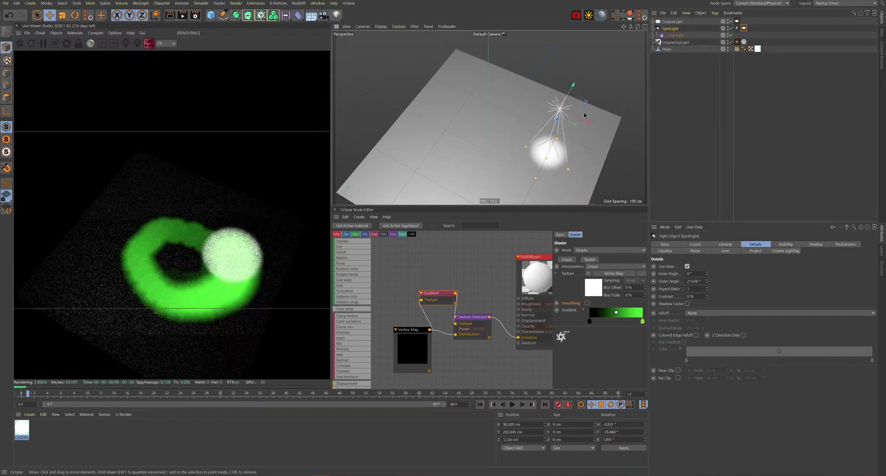
- Load a multicoloured rainbow preset into the gradient and sweep the spotlight around the plane to test the trail
click(584, 310)
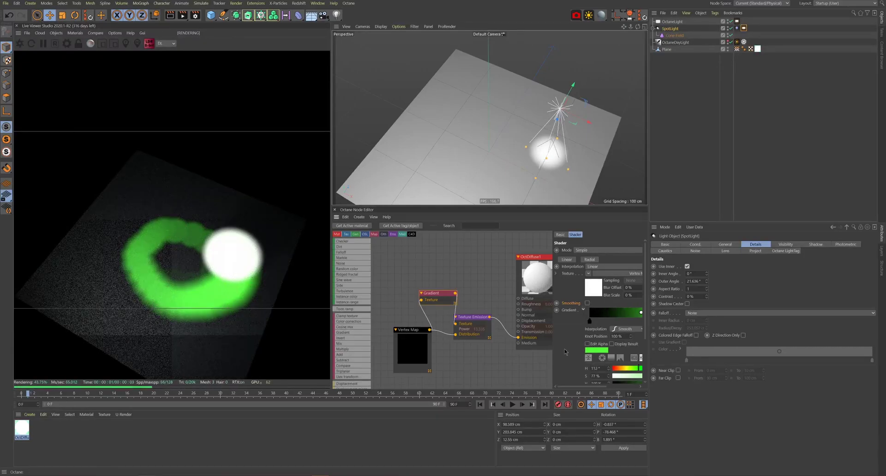
scroll(590, 323, down, 2)
click(599, 360)
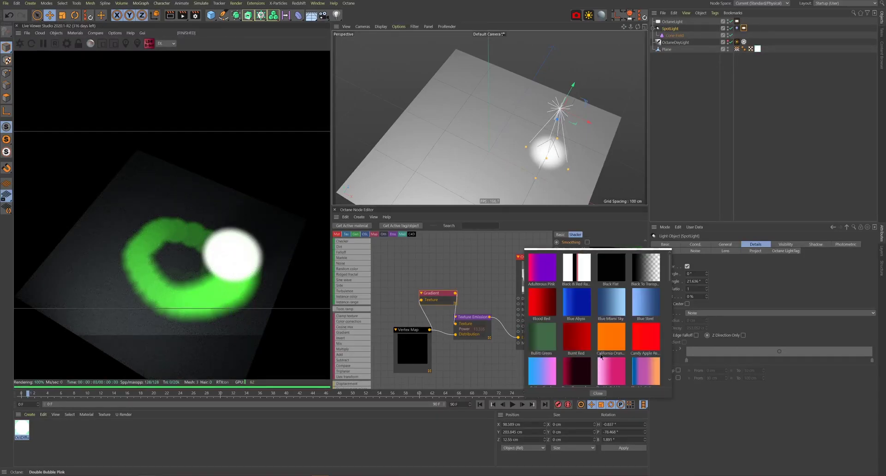
scroll(604, 341, down, 3)
click(542, 358)
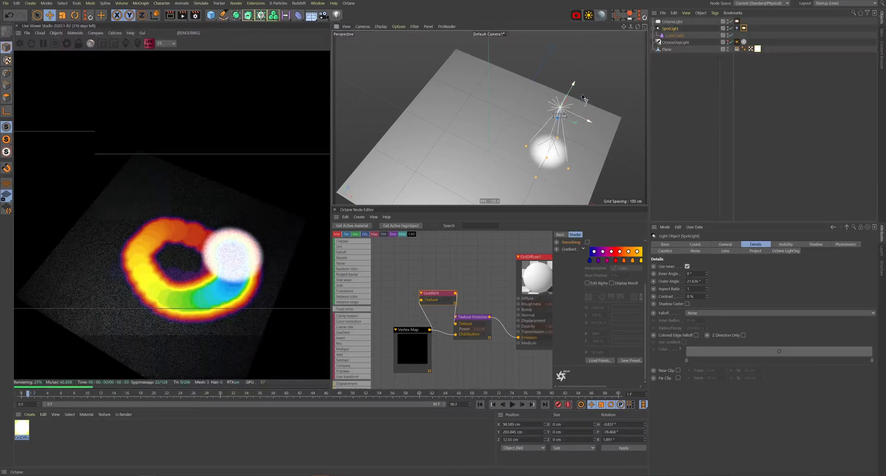
mouse_move(583, 98)
mouse_down()
mouse_move(520, 65)
mouse_move(475, 69)
mouse_move(451, 115)
mouse_move(503, 117)
mouse_move(556, 95)
mouse_move(595, 99)
mouse_move(552, 184)
mouse_move(510, 206)
mouse_up()
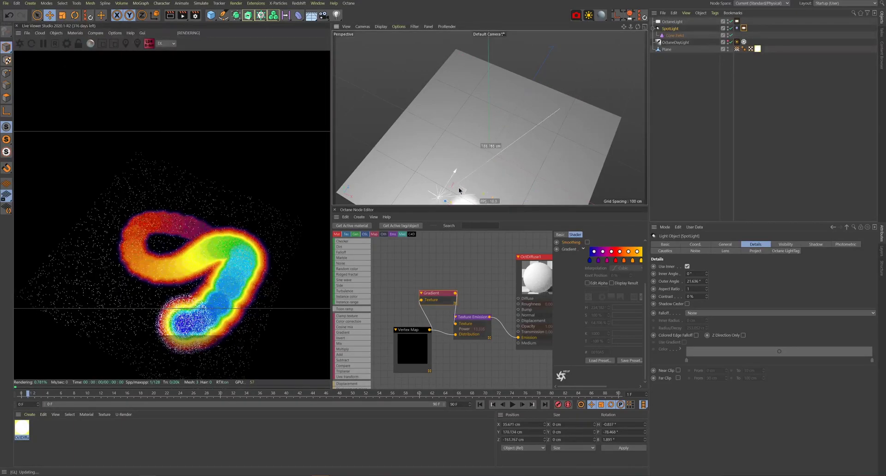
mouse_move(522, 136)
mouse_down()
mouse_move(547, 113)
mouse_move(544, 85)
mouse_move(521, 65)
mouse_move(500, 86)
mouse_move(571, 132)
mouse_move(550, 170)
mouse_move(508, 152)
mouse_move(485, 129)
mouse_move(466, 101)
mouse_move(470, 75)
mouse_move(505, 54)
mouse_up()
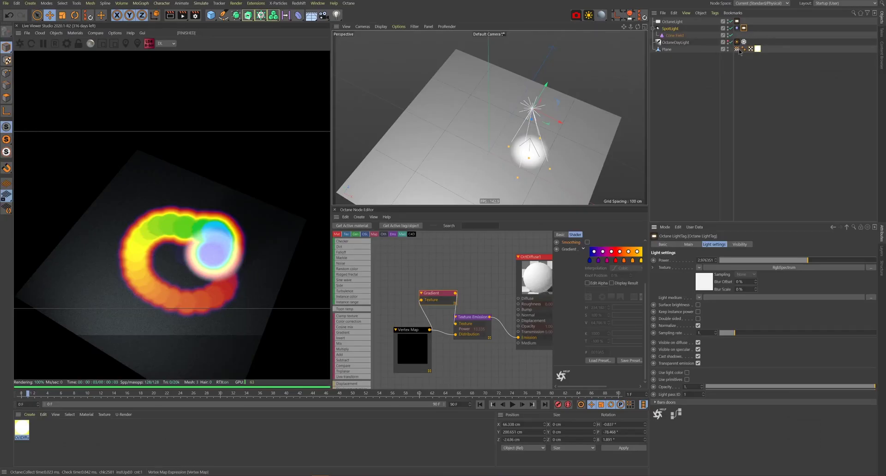
- Duplicate the plane's Vertex Map tag and add the original map as the top layer of the copy's fields
click(737, 50)
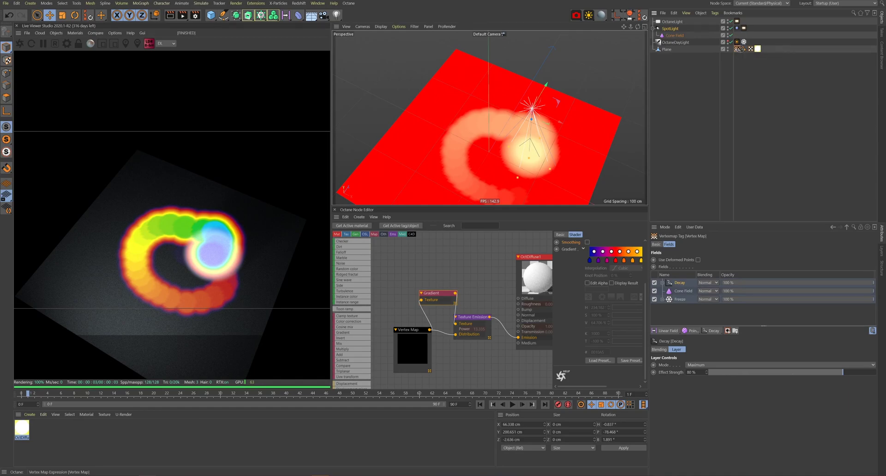
ctrl+drag(737, 49, 742, 51)
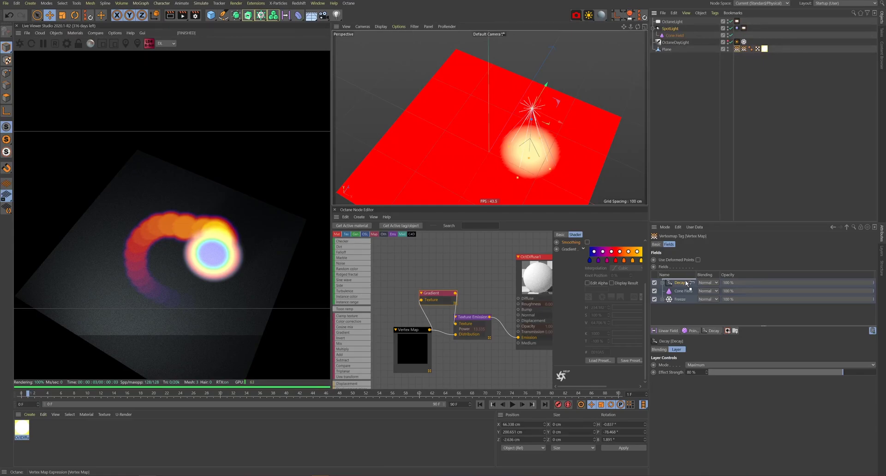
drag(687, 283, 685, 284)
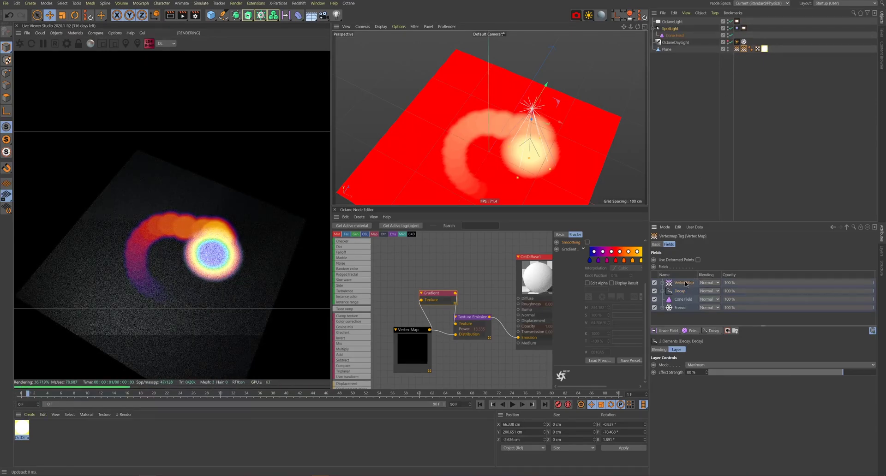
- Set the Vertex Map field layer's mode to Average with a radius of 10 cm
click(687, 282)
click(707, 366)
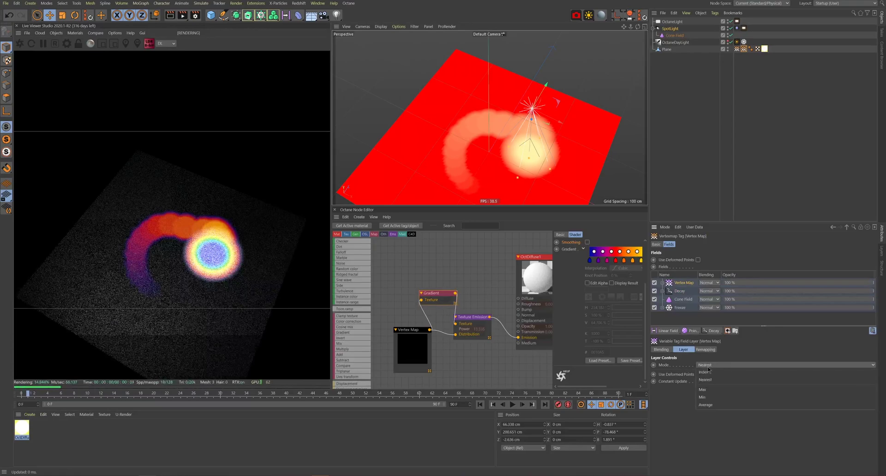
click(708, 405)
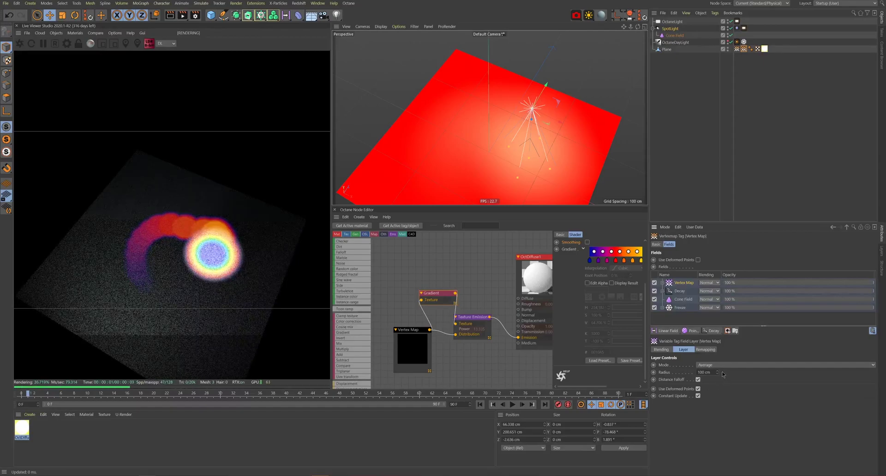
mouse_move(717, 372)
mouse_down()
mouse_move(717, 411)
mouse_move(717, 388)
mouse_up()
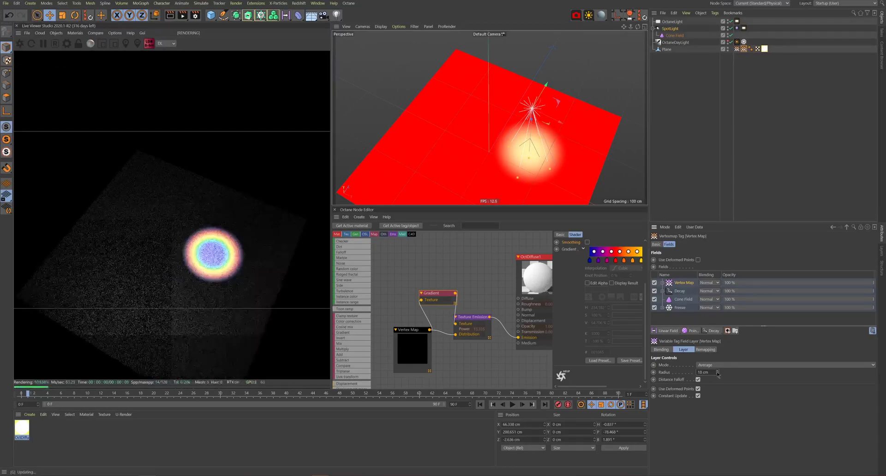
- Link the duplicated Vertex Map tag to the material's Vertex Map node and move the spotlight to test the smoothed trail
click(402, 332)
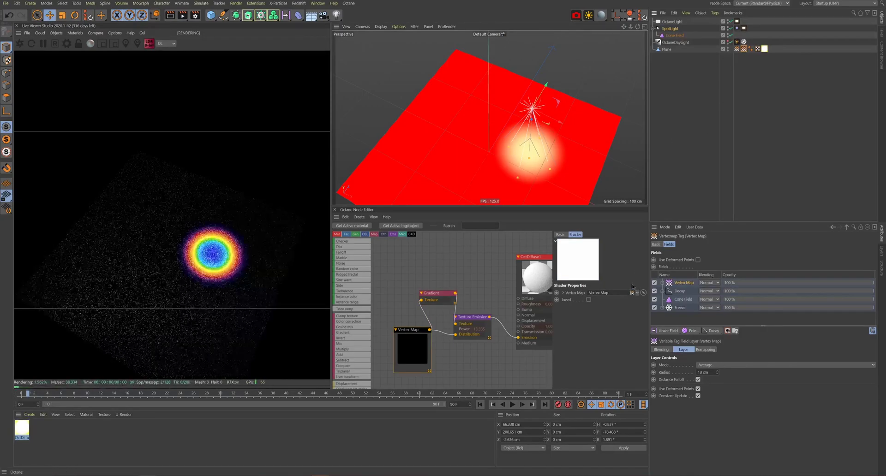
click(675, 29)
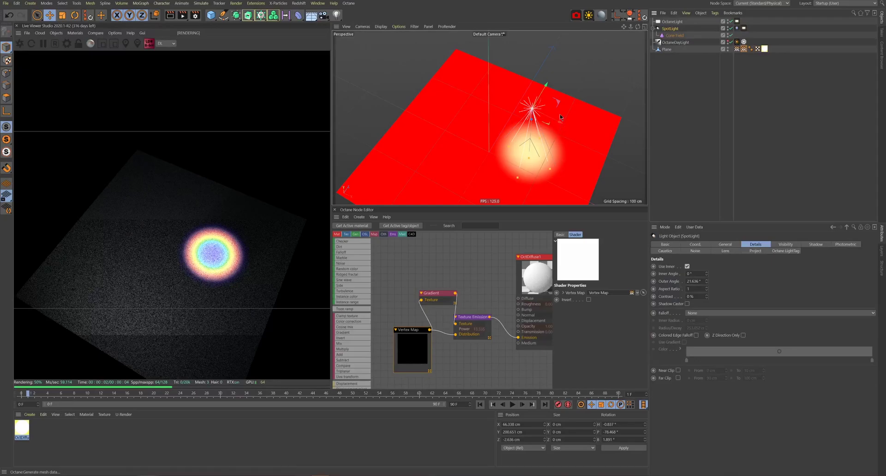
mouse_move(551, 105)
mouse_down()
mouse_move(424, 119)
mouse_move(480, 69)
mouse_move(549, 166)
mouse_move(533, 112)
mouse_move(432, 83)
mouse_move(547, 129)
mouse_move(518, 64)
mouse_move(412, 142)
mouse_move(526, 76)
mouse_move(453, 69)
mouse_move(469, 54)
mouse_move(568, 84)
mouse_move(452, 146)
mouse_move(531, 110)
mouse_move(450, 119)
mouse_move(591, 155)
mouse_move(473, 67)
mouse_move(409, 124)
mouse_move(584, 99)
mouse_up()
- Display the duplicated vertex map on the plane and sweep the spotlight in loops to paint a smooth fading trail
click(744, 49)
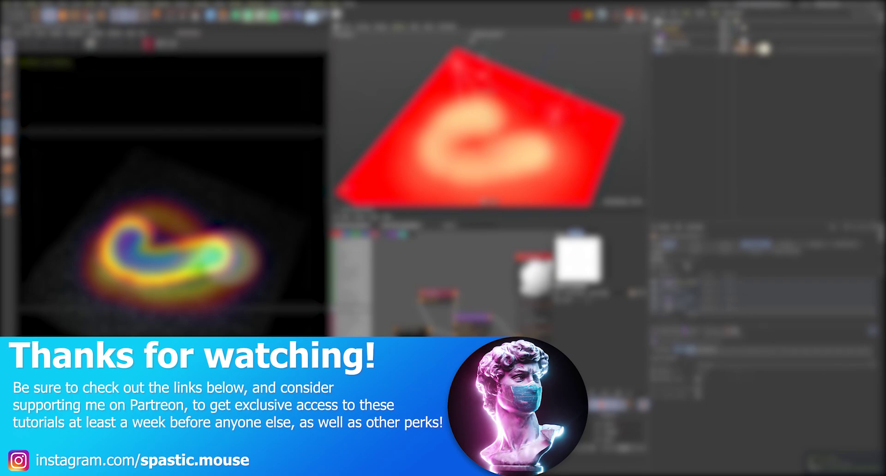
drag(480, 69, 541, 50)
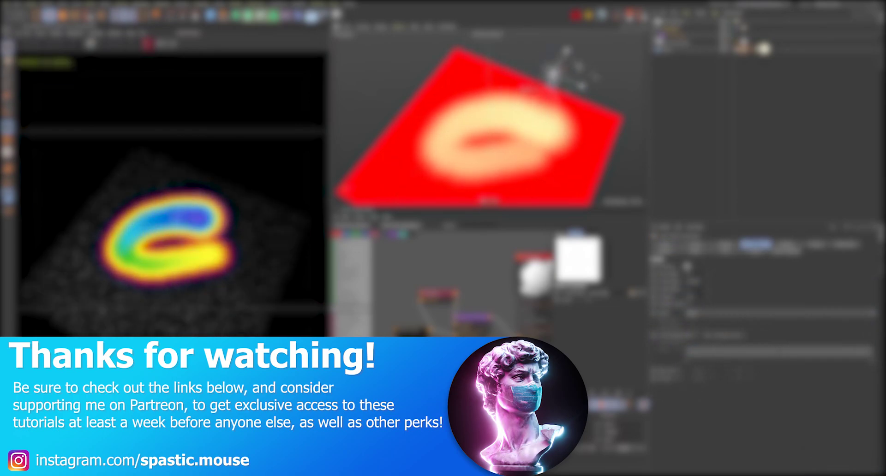
mouse_move(448, 177)
mouse_down()
mouse_move(446, 116)
mouse_move(499, 89)
mouse_move(550, 92)
mouse_move(504, 67)
mouse_up()
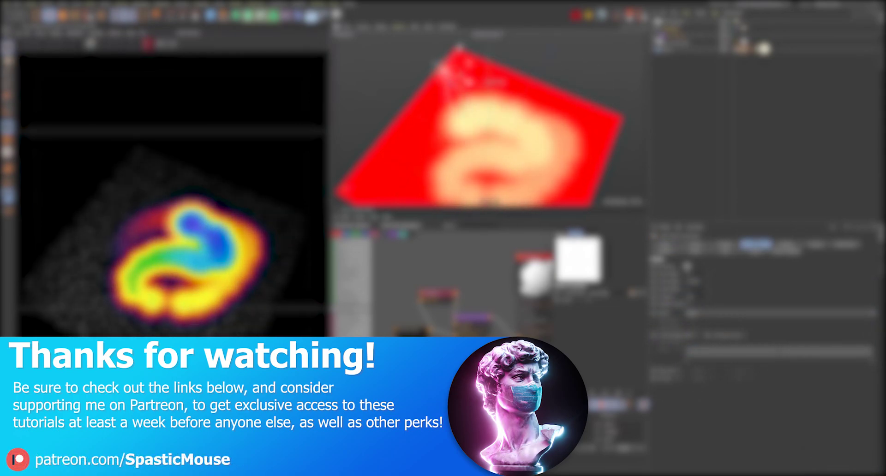